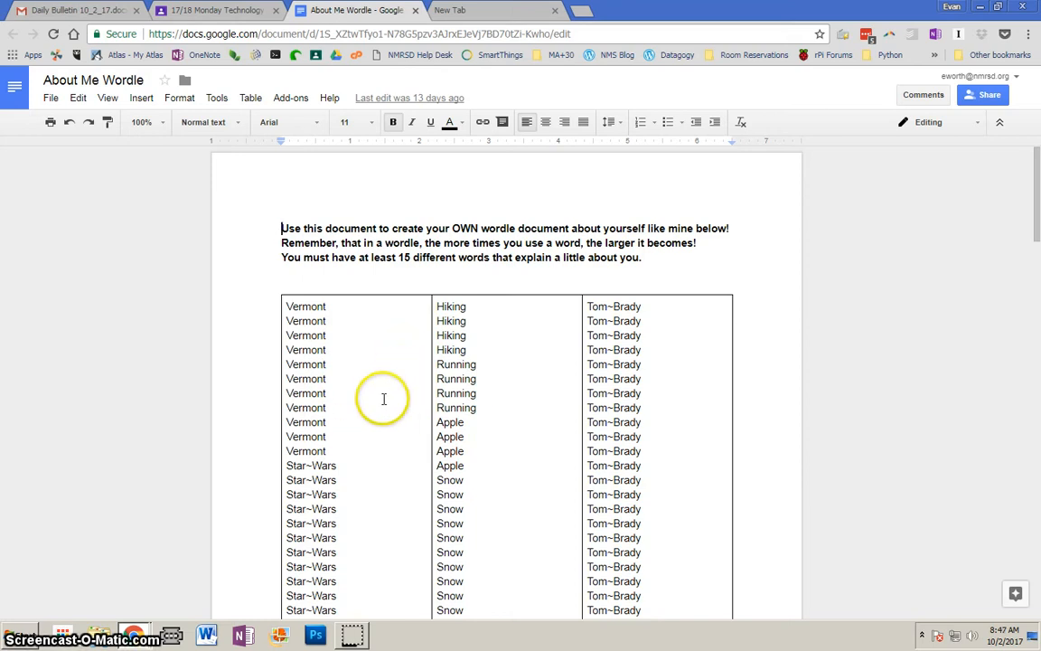
Delete all the Vermont, Star~Wars and 3D~Printing entries from the table's first column.
scroll(389, 438, "down", 1)
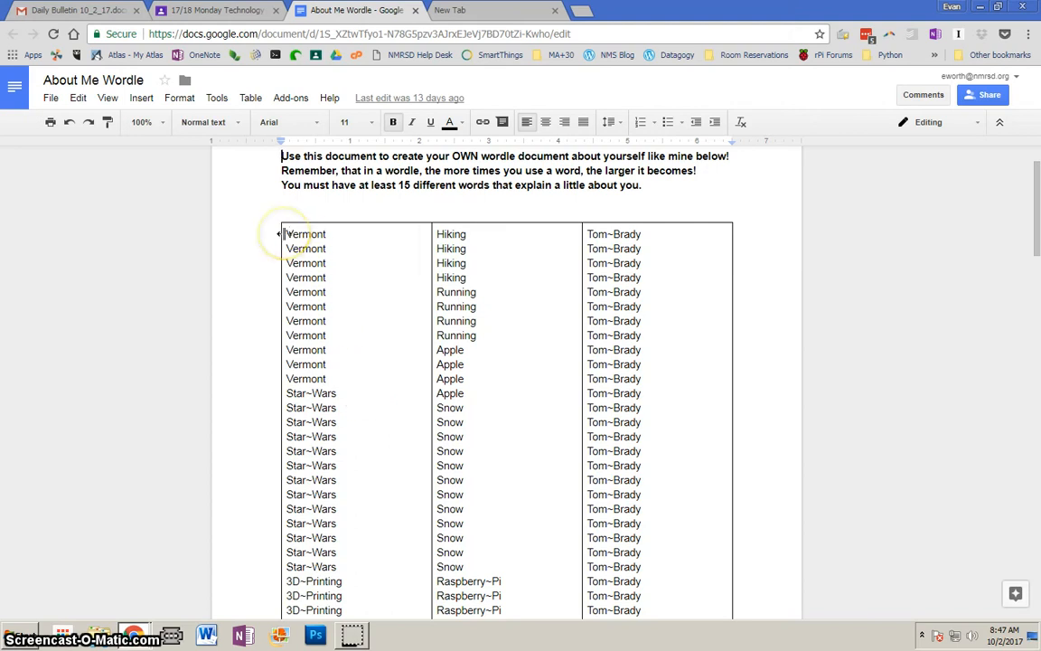
left_click_drag(284, 233, 361, 594)
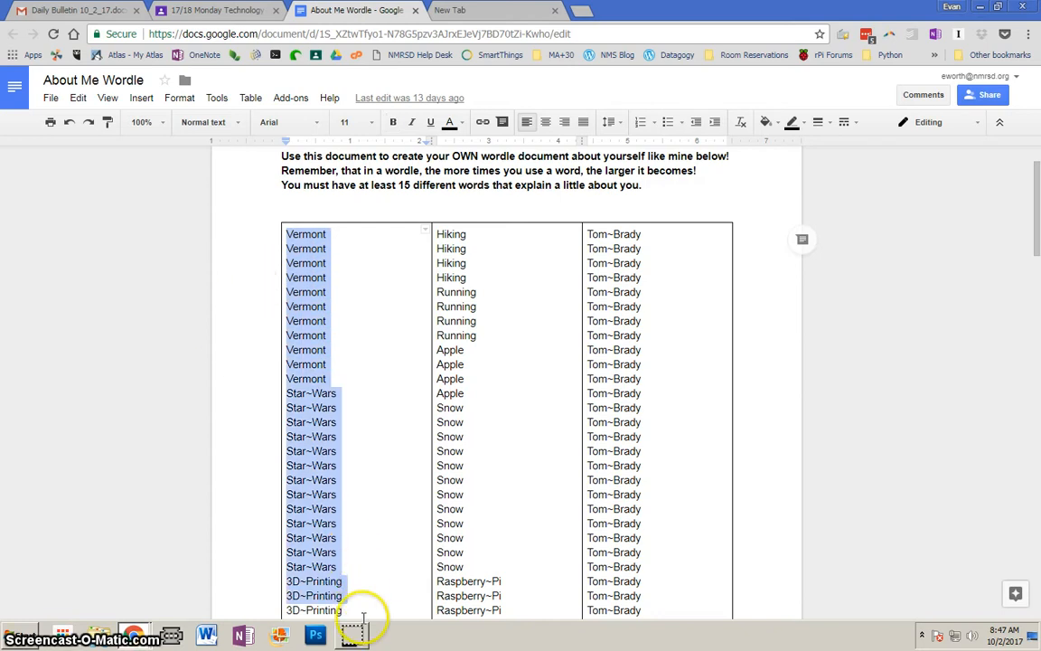
type("3D~Printing 3D~Printing 3D~Printing 3D~Printing 3D~Printing")
left_click_drag(336, 325, 326, 292)
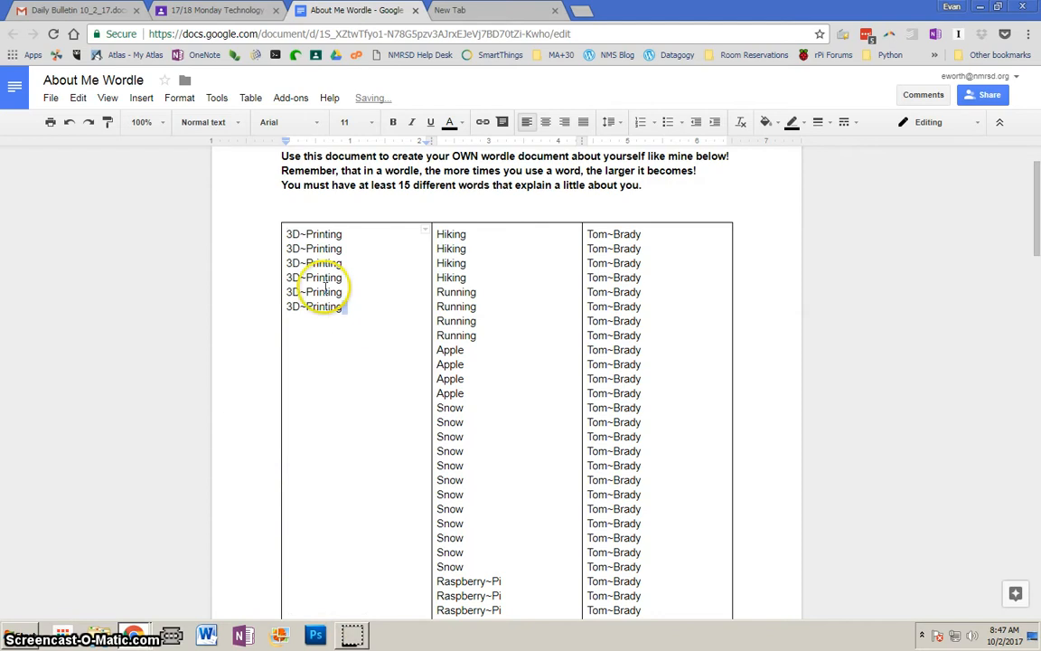
left_click(274, 234, "shift")
key("BackSpace")
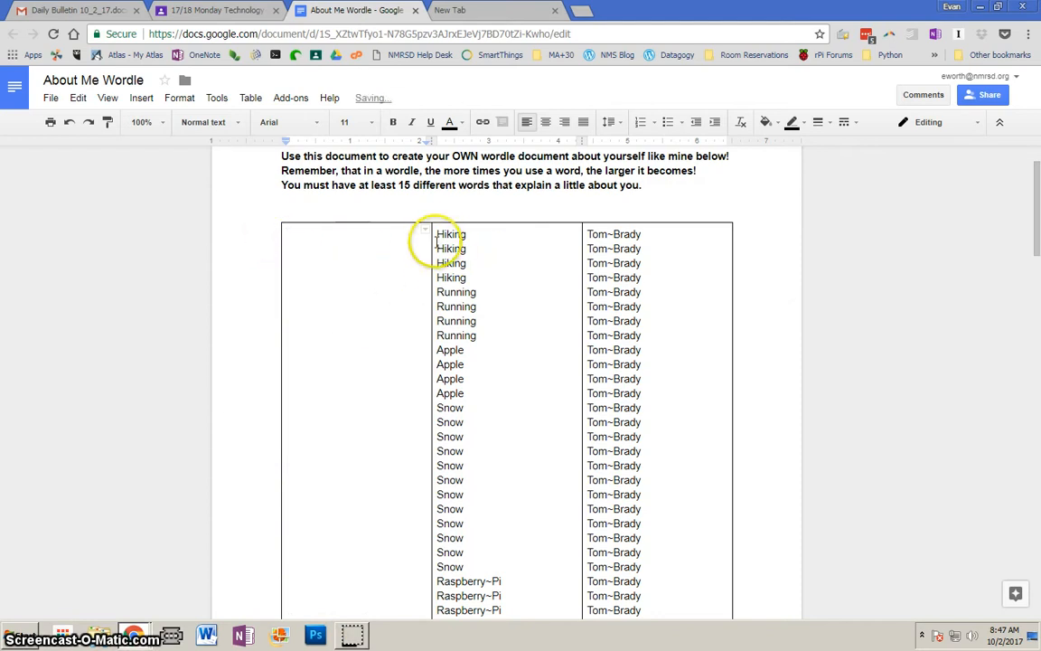
Delete all the words from the table's second column, from Hiking through Teaching.
left_click_drag(435, 232, 522, 569)
key("BackSpace")
left_click(481, 393)
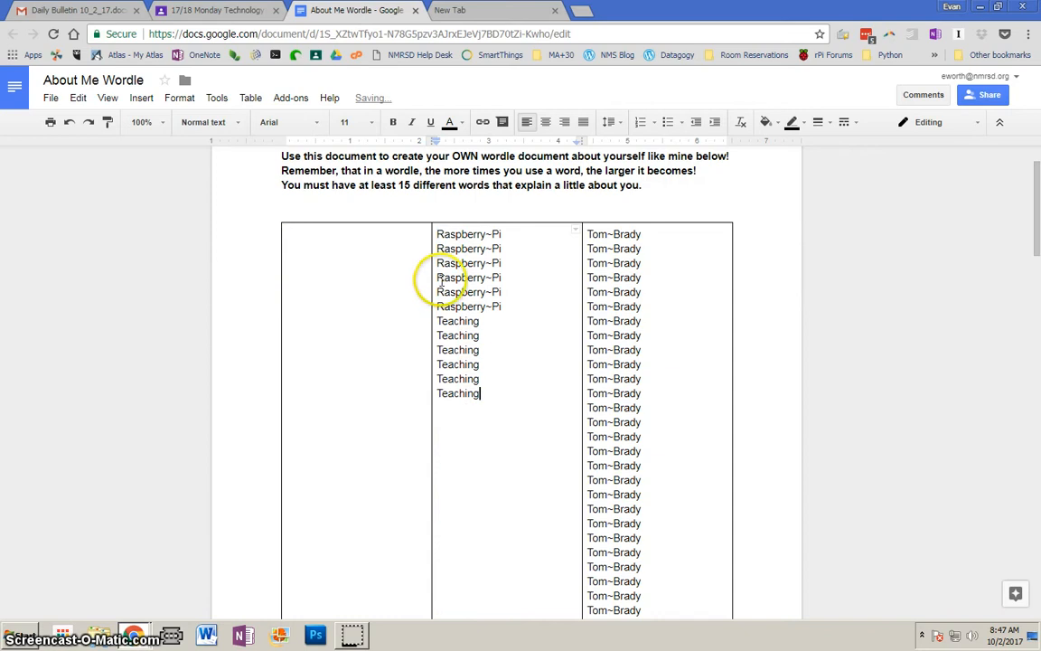
left_click(431, 244, "shift")
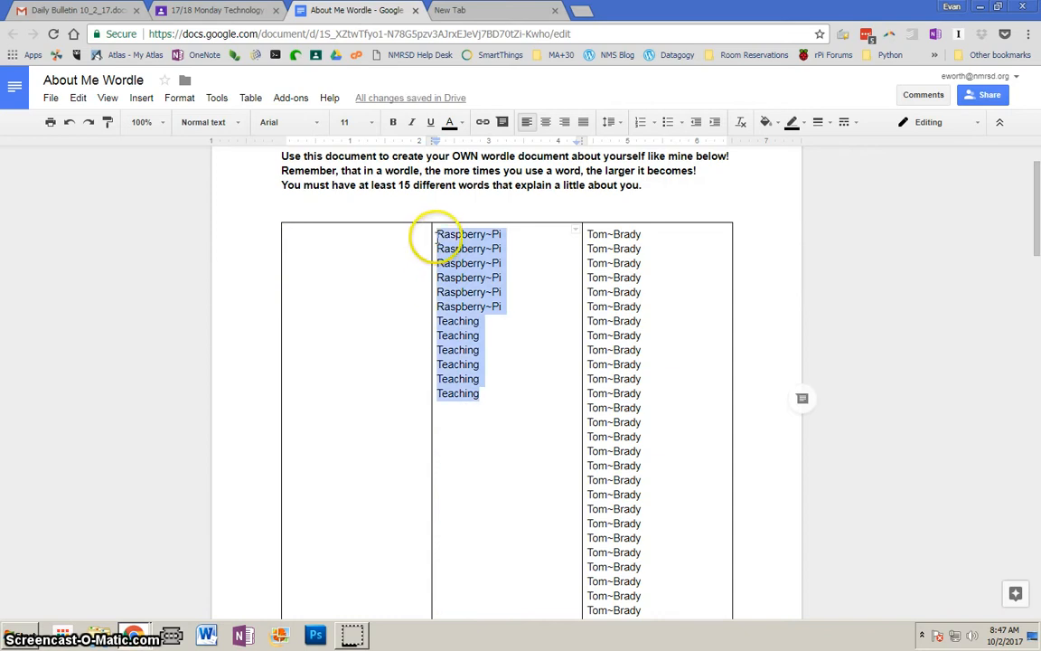
key("BackSpace")
Delete all the Tom~Brady entries from the table's third column.
left_click_drag(587, 234, 664, 577)
key("BackSpace")
left_click(659, 423)
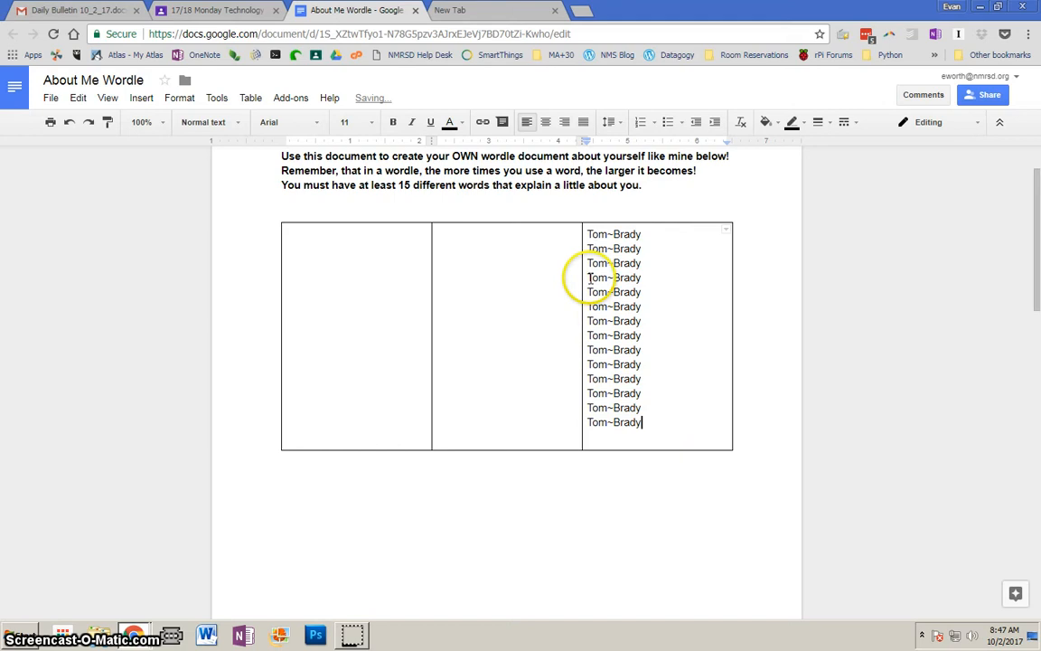
left_click(581, 239, "shift")
left_click(587, 233, "shift")
key("ctrl+c")
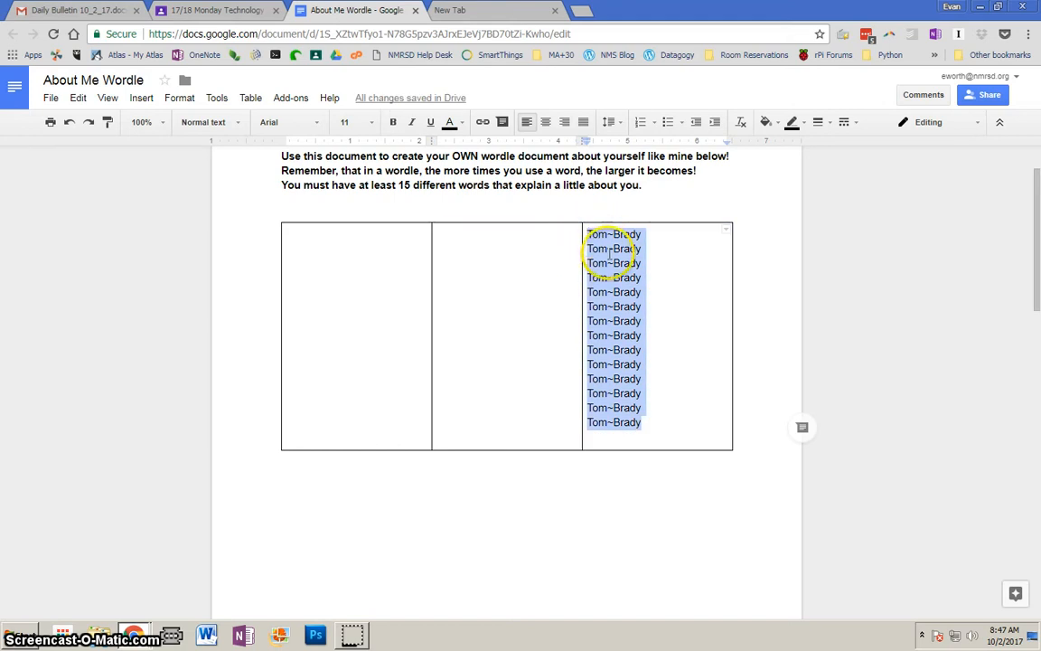
key("BackSpace")
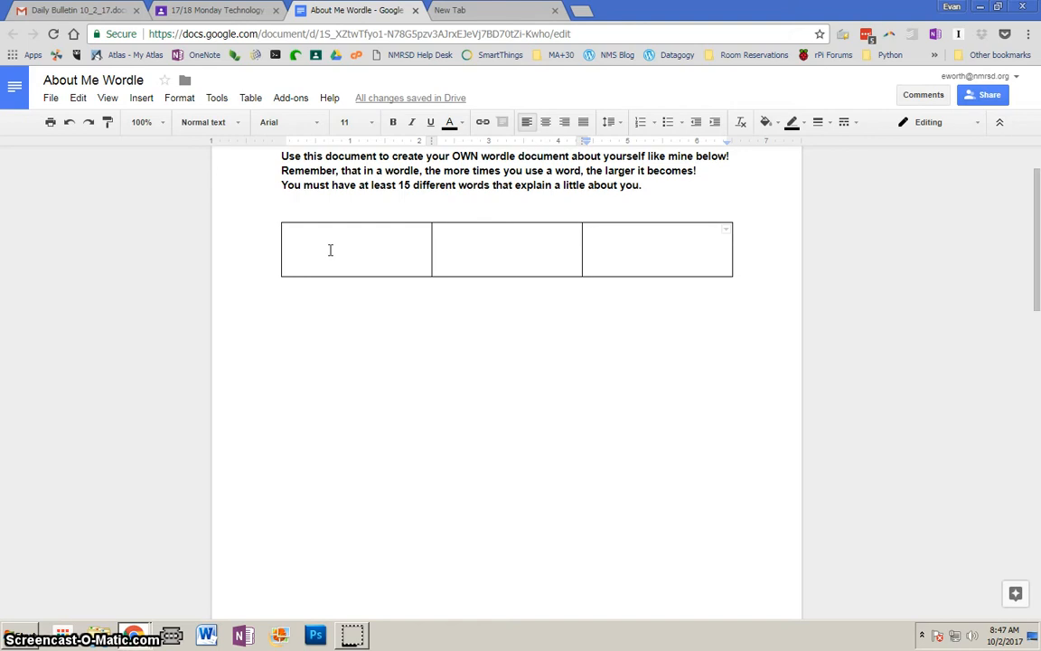
Undo the last deletion of the Tom~Brady entries, redo it, and undo it once more.
key("ctrl+v")
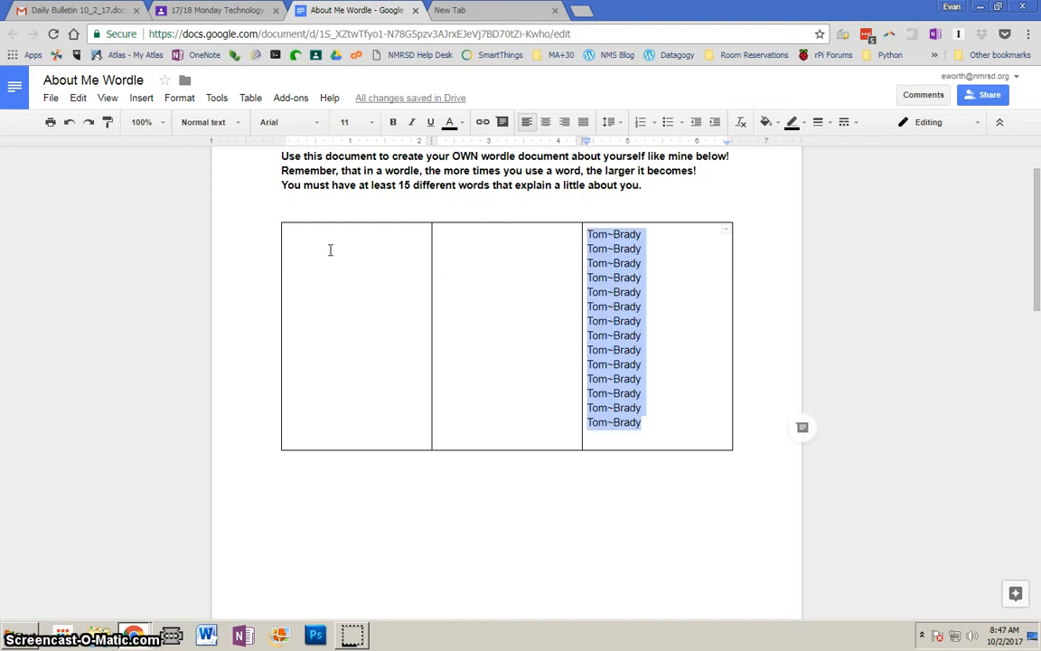
left_click(91, 129)
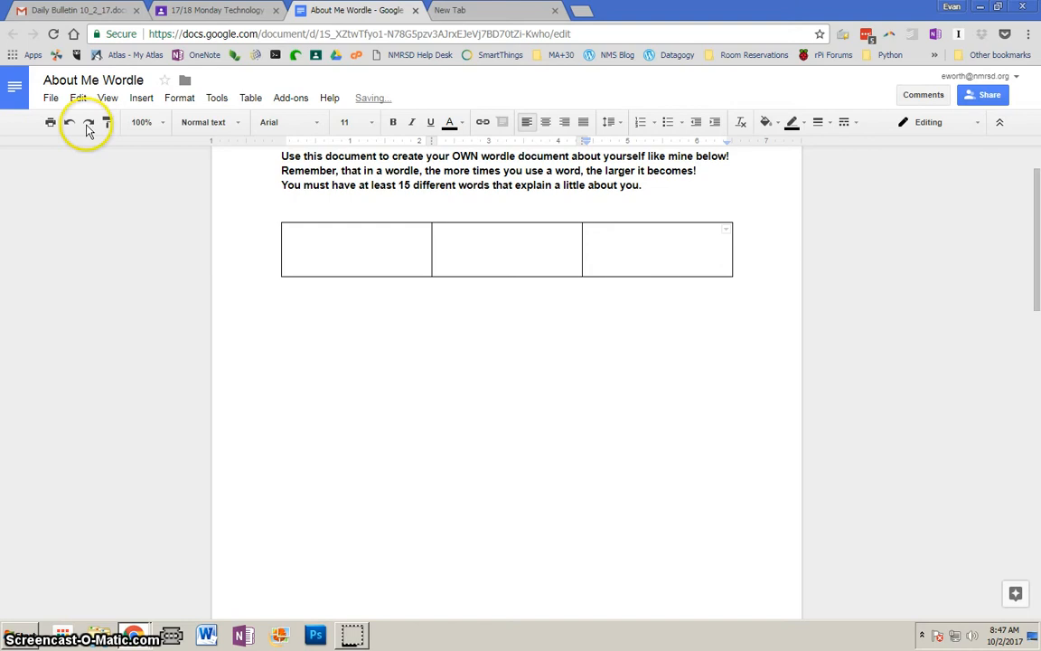
left_click(70, 127)
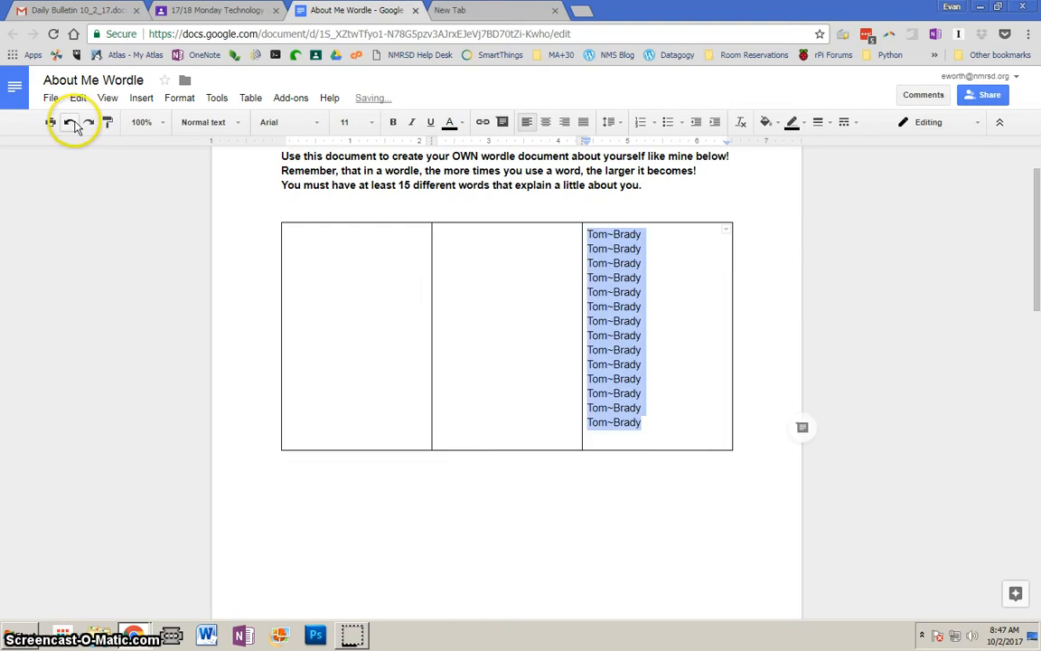
Undo the remaining deletions to restore the word lists in all three table columns.
left_click(325, 245)
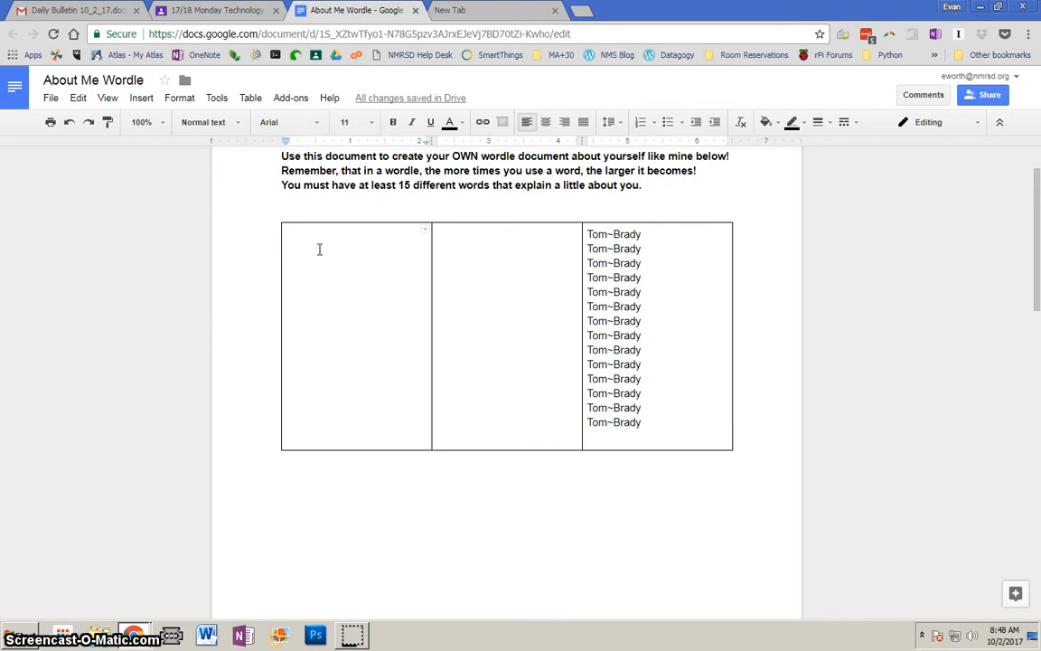
key("ctrl+z")
key("ctrl+z")
key("ctrl+z")
key("ctrl+z")
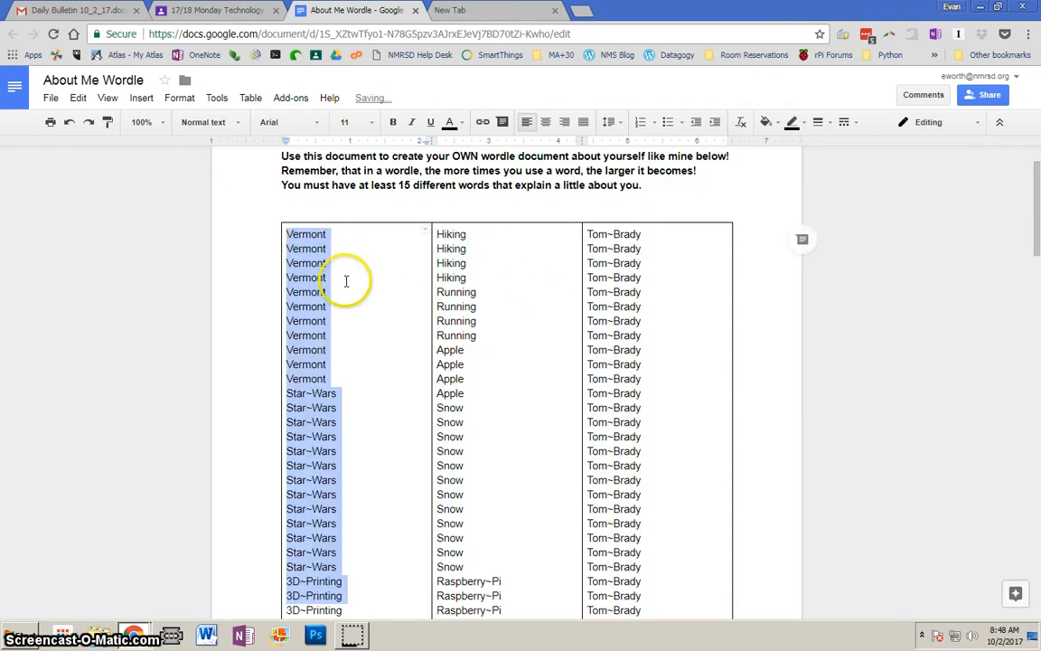
left_click(383, 307)
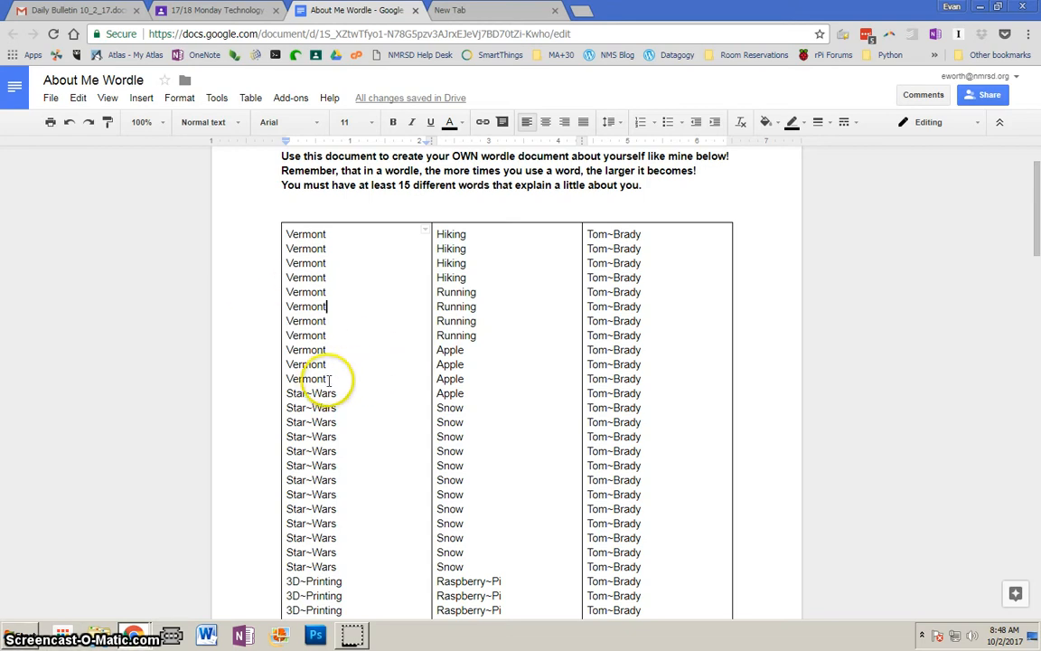
Remove the repeated words in the first column, leaving one Vermont, two Star~Wars and one 3D~Printing, with blank lines for the removed words.
left_click_drag(327, 379, 342, 425)
key("BackSpace")
key("BackSpace")
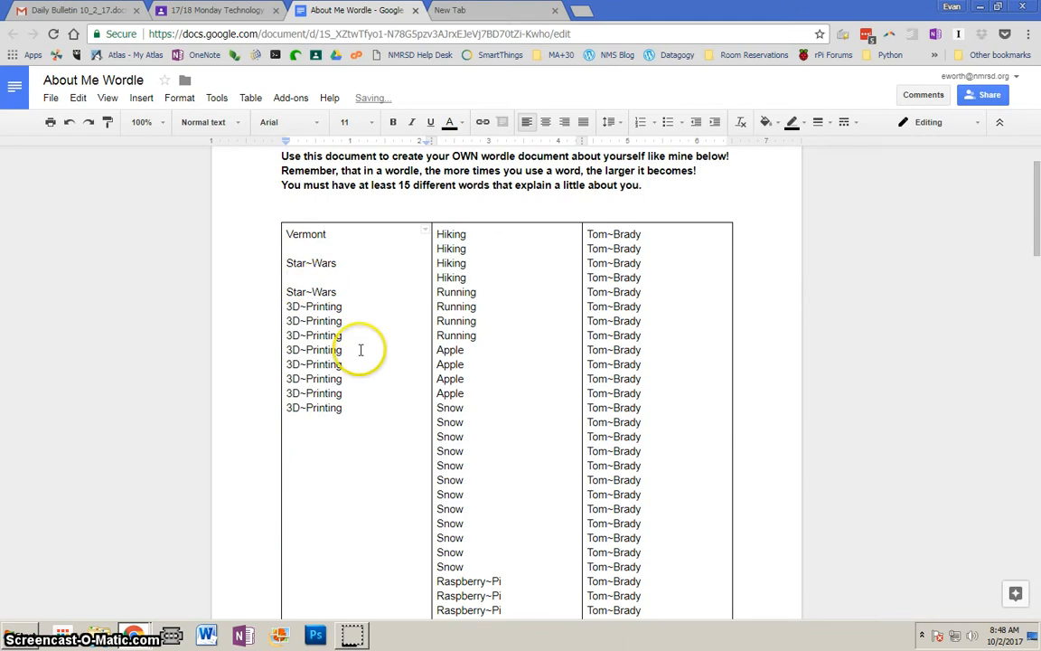
left_click_drag(338, 404, 346, 338)
key("BackSpace")
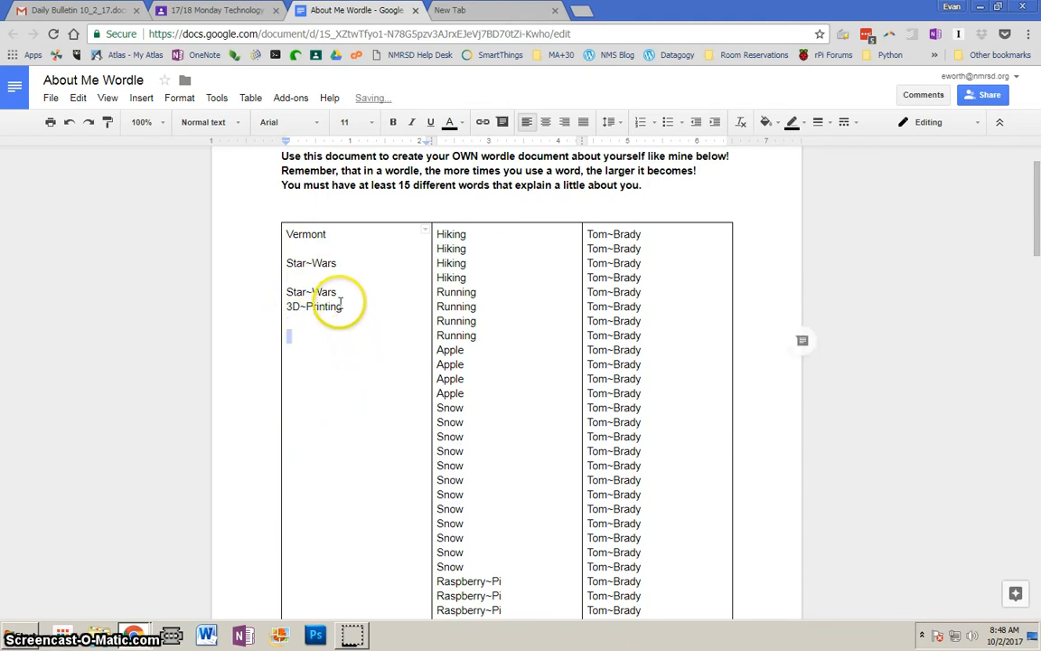
Copy 3D~Printing in the first column and paste it five times on new lines below the original.
left_click_drag(343, 309, 290, 315)
key("ctrl+c")
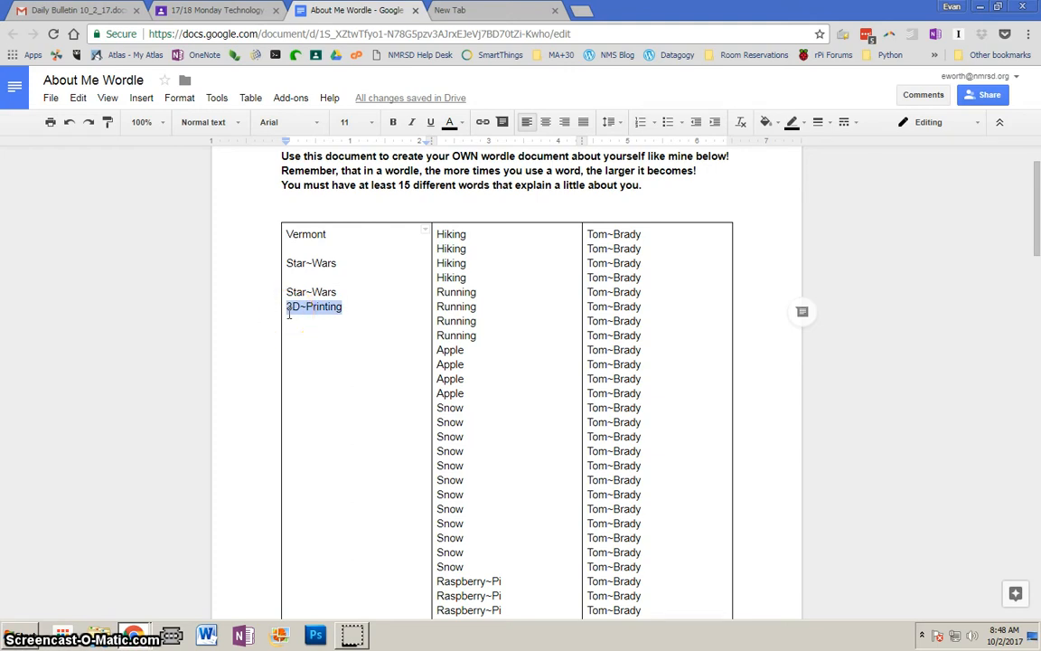
left_click_drag(291, 314, 350, 306)
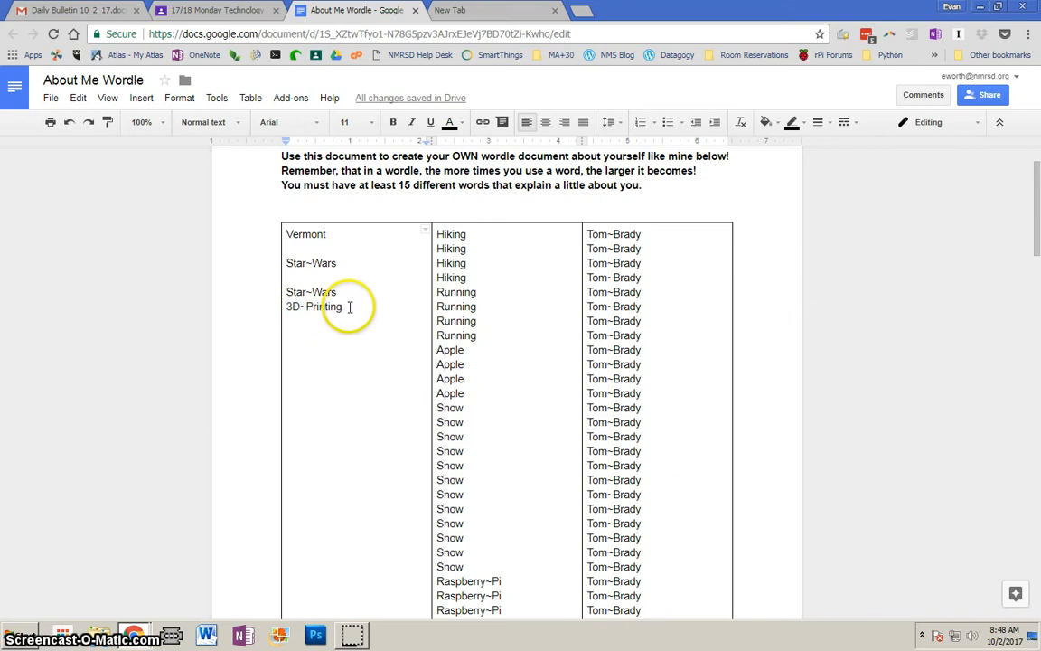
key("Return")
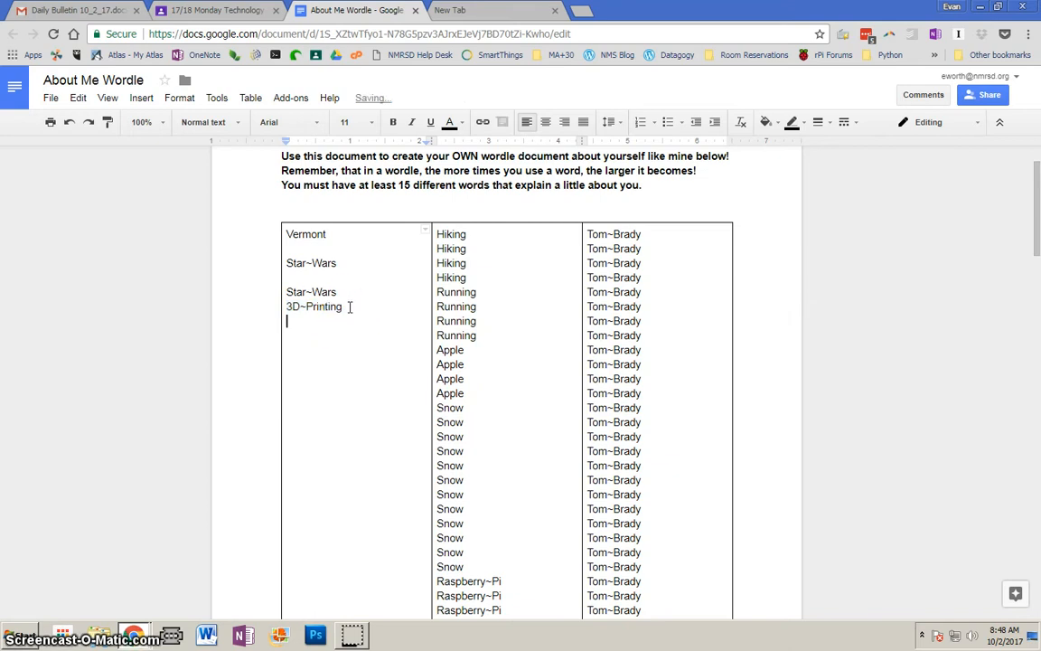
key("ctrl+v")
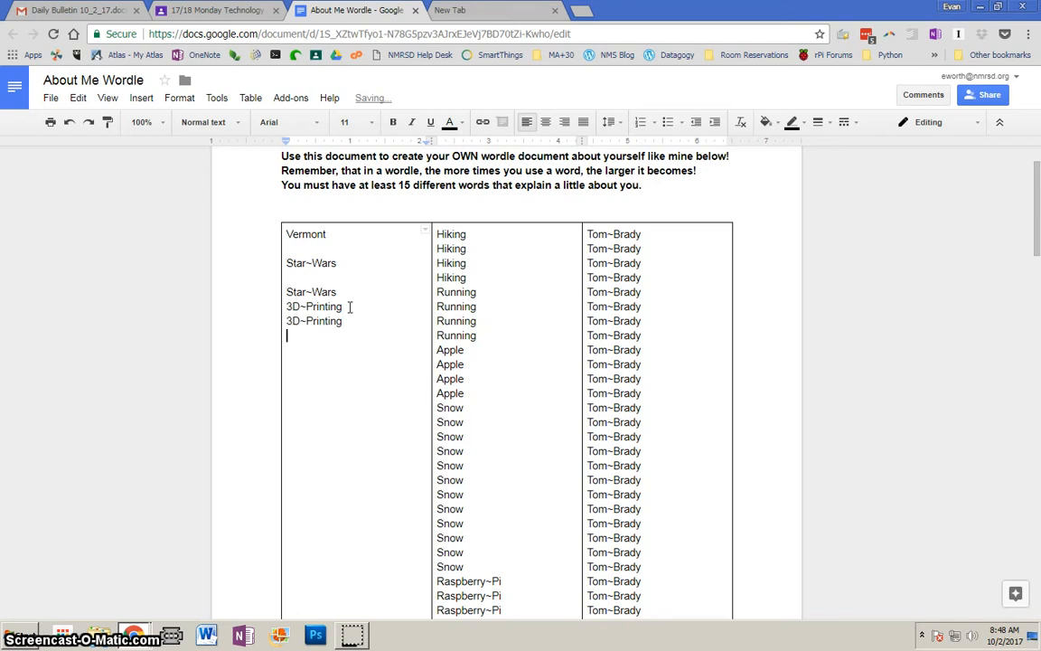
key("Return")
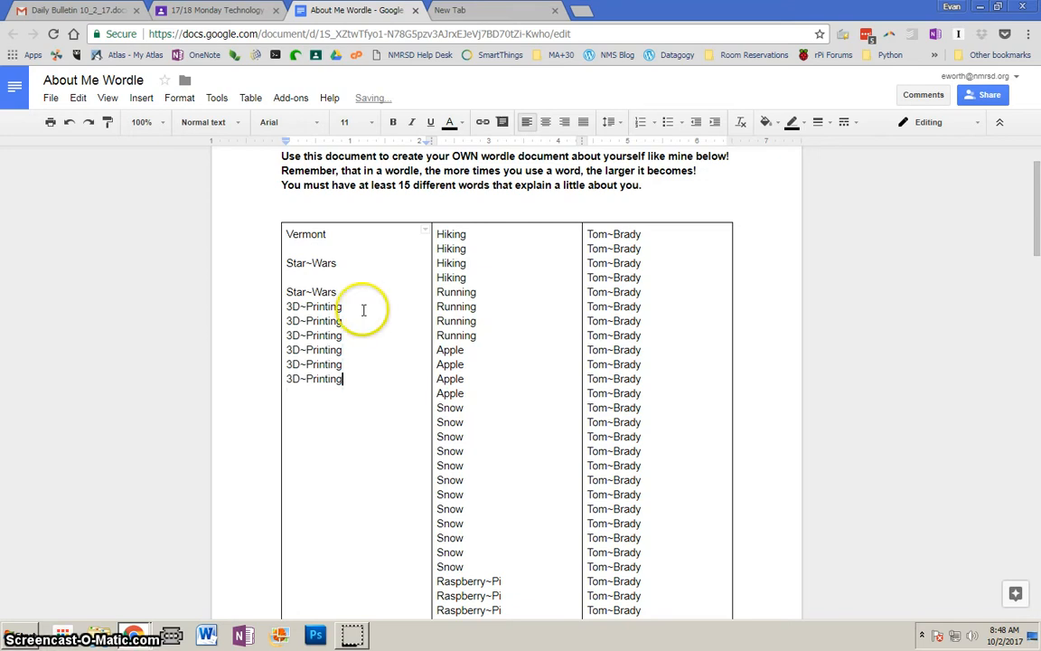
Copy Star~Wars and paste it on the blank line between the two Star~Wars entries.
left_click_drag(337, 263, 275, 263)
key("ctrl+c")
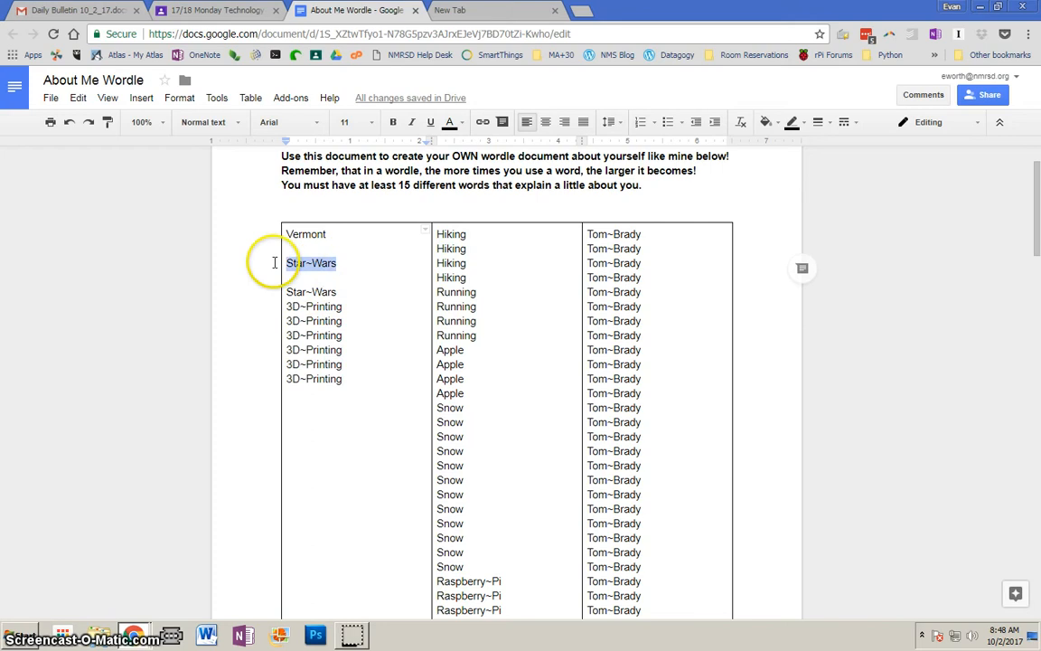
left_click(301, 276)
key("ctrl+v")
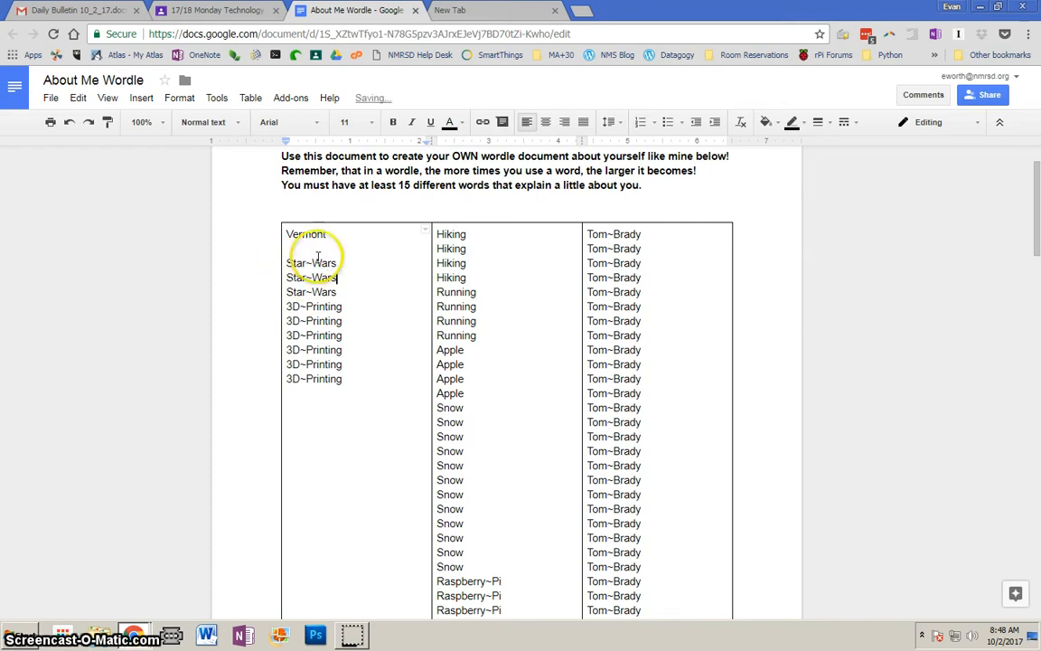
Copy Vermont and paste it on the blank line directly beneath it.
left_click_drag(328, 235, 286, 234)
key("ctrl+c")
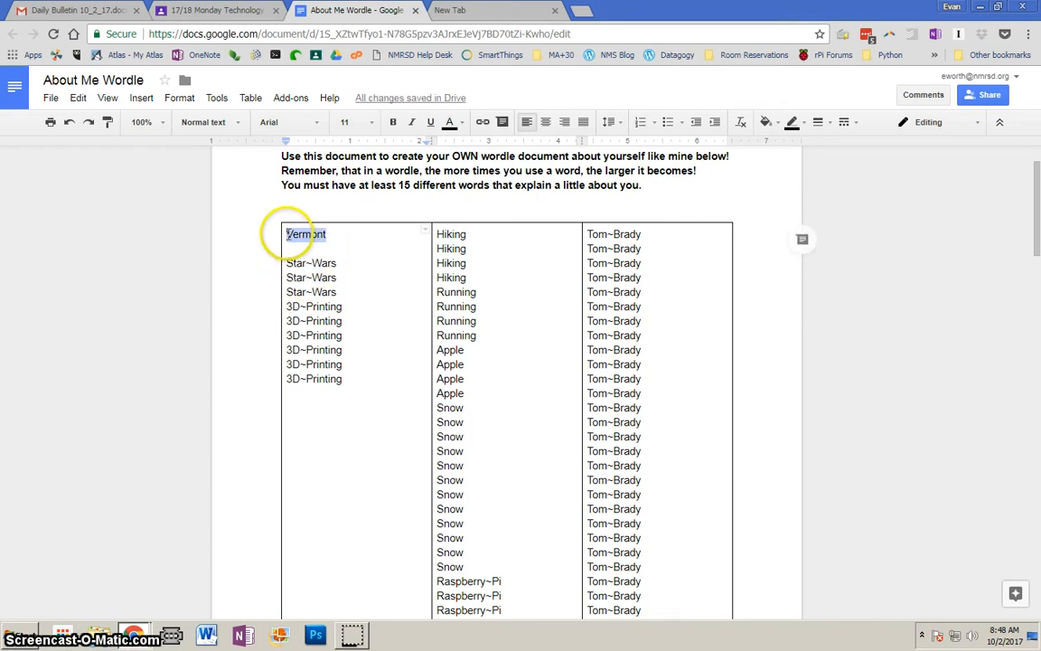
left_click(297, 246)
key("ctrl+v")
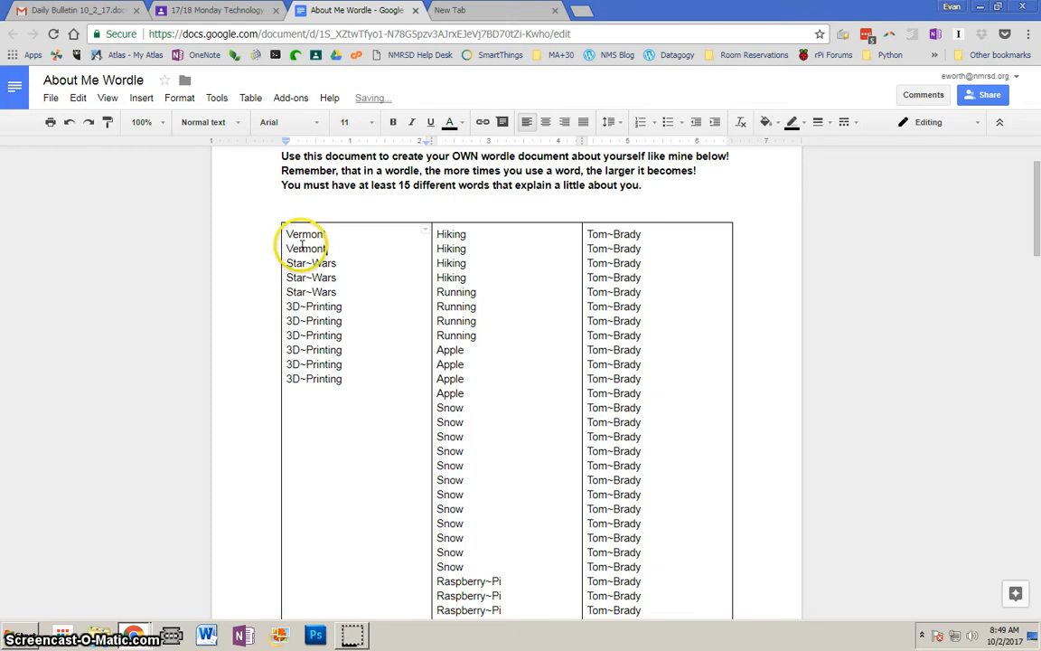
left_click(341, 407)
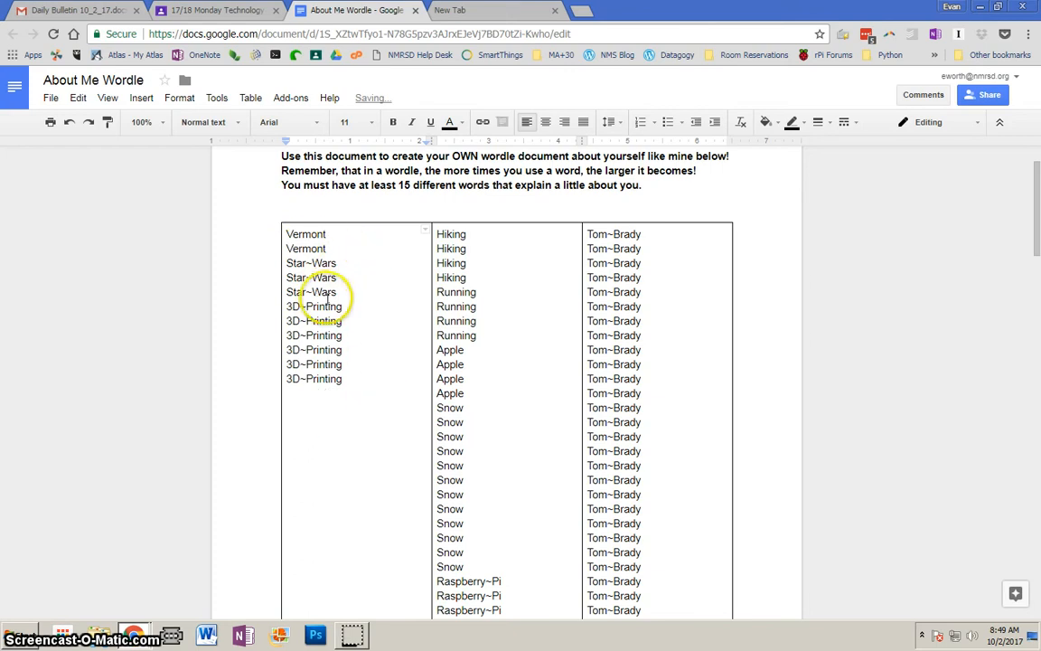
Undo all the copy-and-paste edits and deletions in the first column to bring back its full original word list.
key("ctrl+z")
key("ctrl+z")
key("ctrl+z")
key("ctrl+z")
key("ctrl+z")
key("ctrl+z")
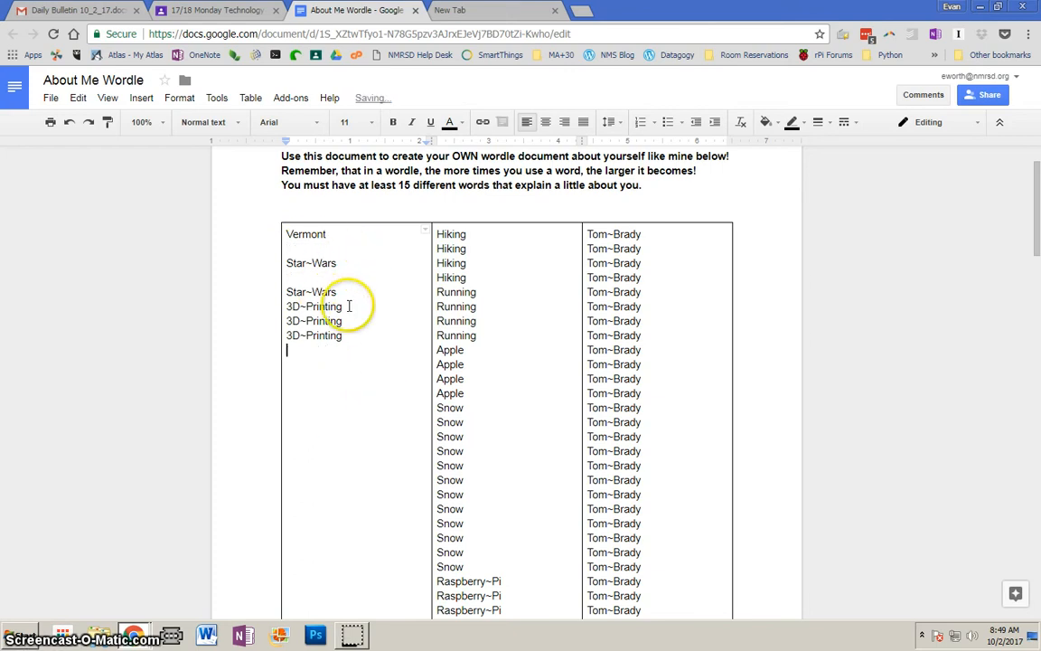
key("ctrl+y")
key("ctrl+y")
key("ctrl+y")
key("ctrl+y")
key("ctrl+y")
key("ctrl+y")
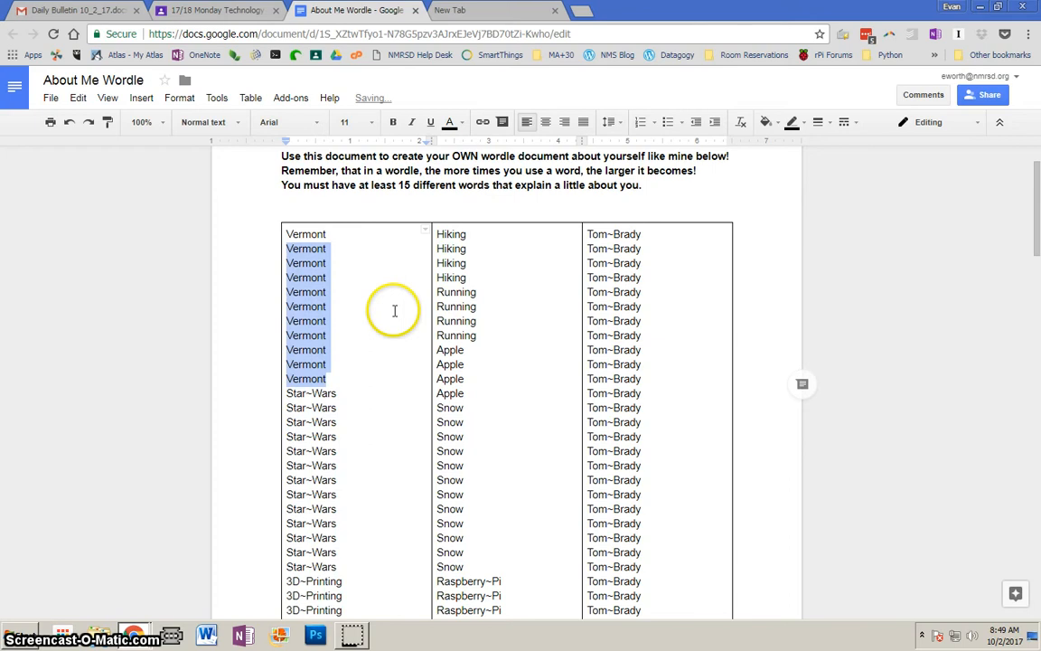
left_click(397, 336)
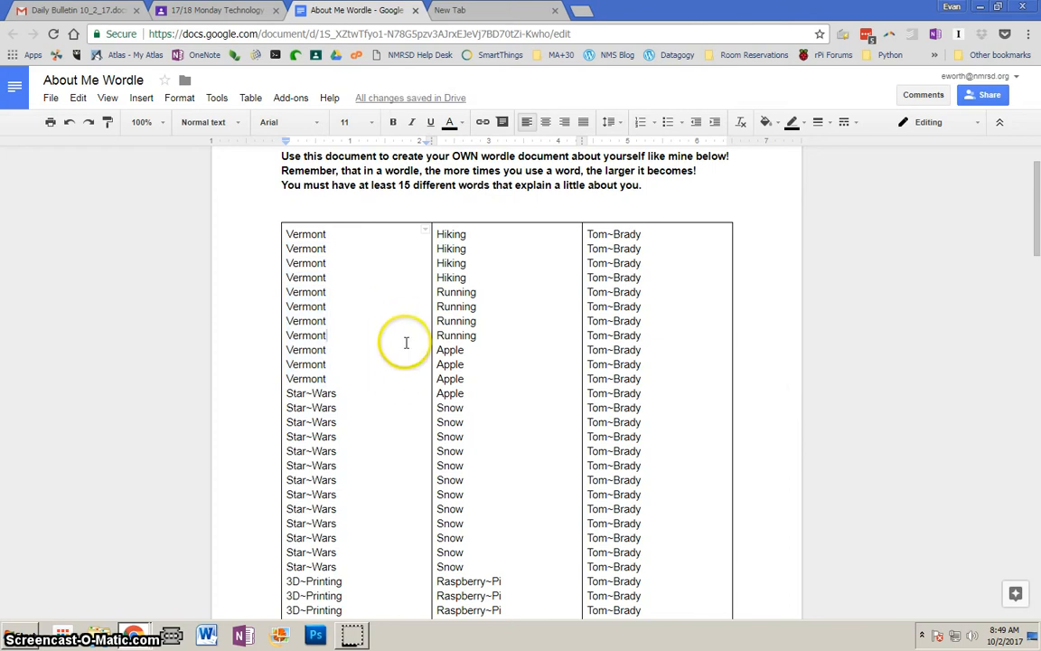
Review the full word table, then return to the 17/18 Monday Technology class page.
scroll(529, 370, "down", 3)
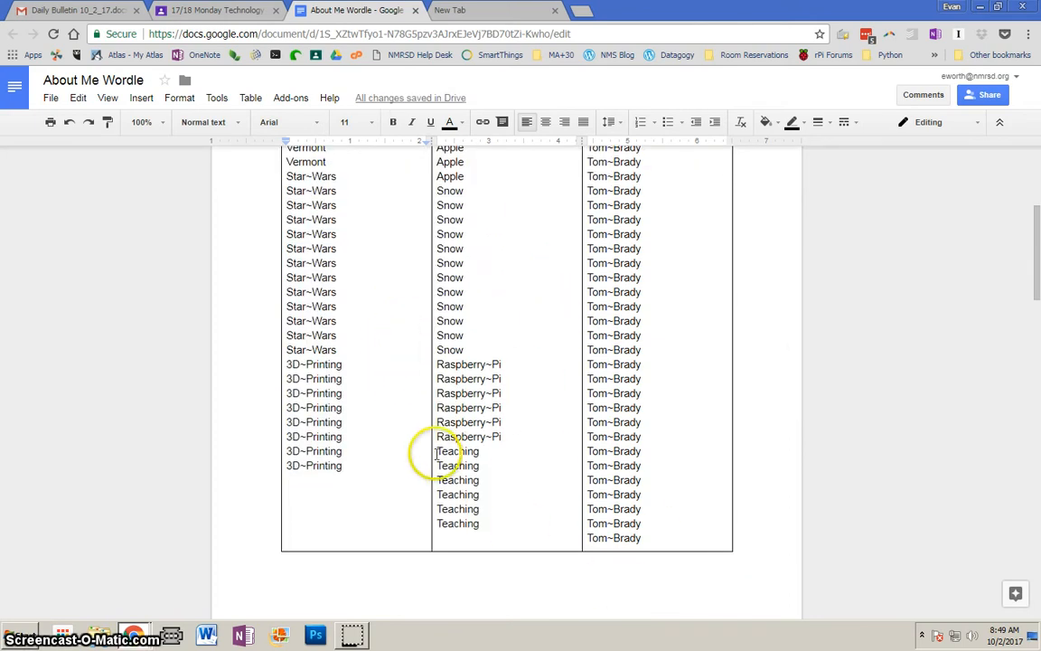
scroll(460, 406, "up", 4)
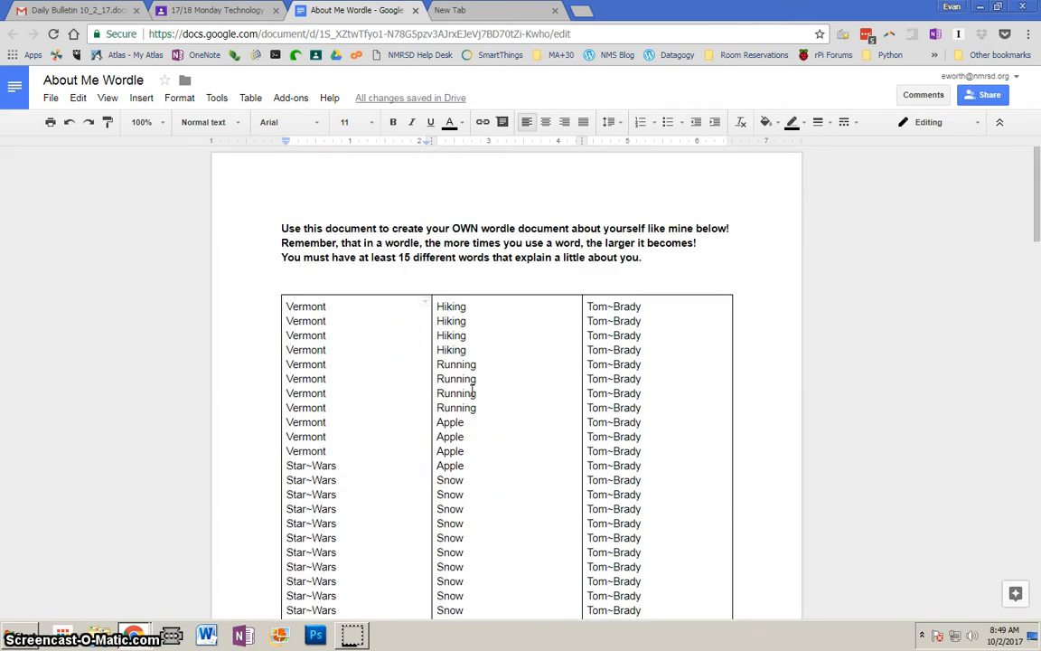
scroll(471, 389, "down", 4)
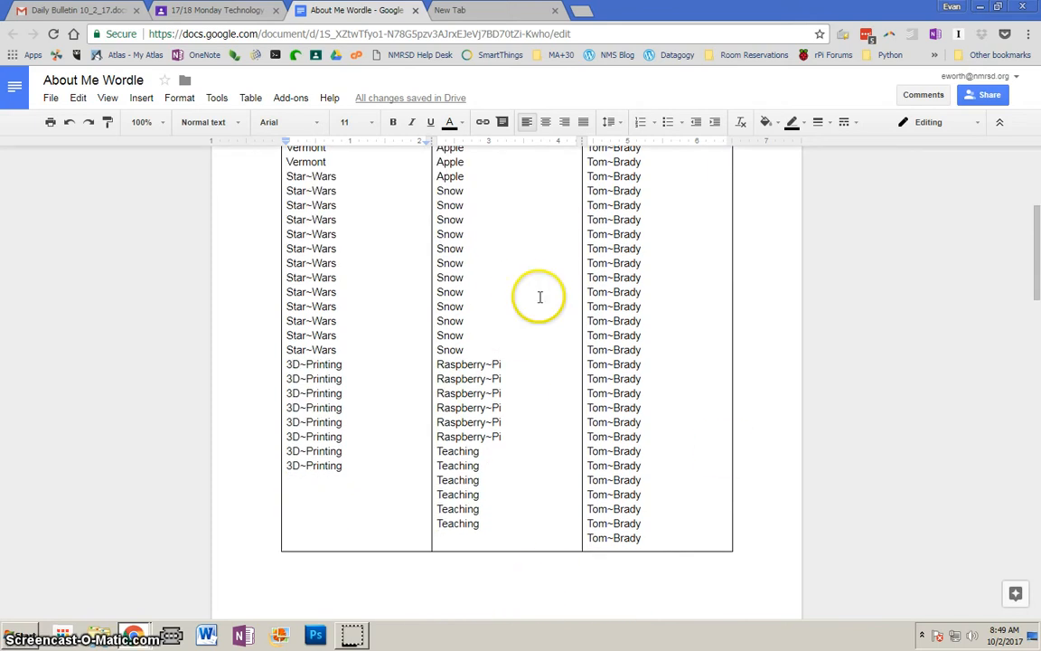
scroll(539, 297, "up", 4)
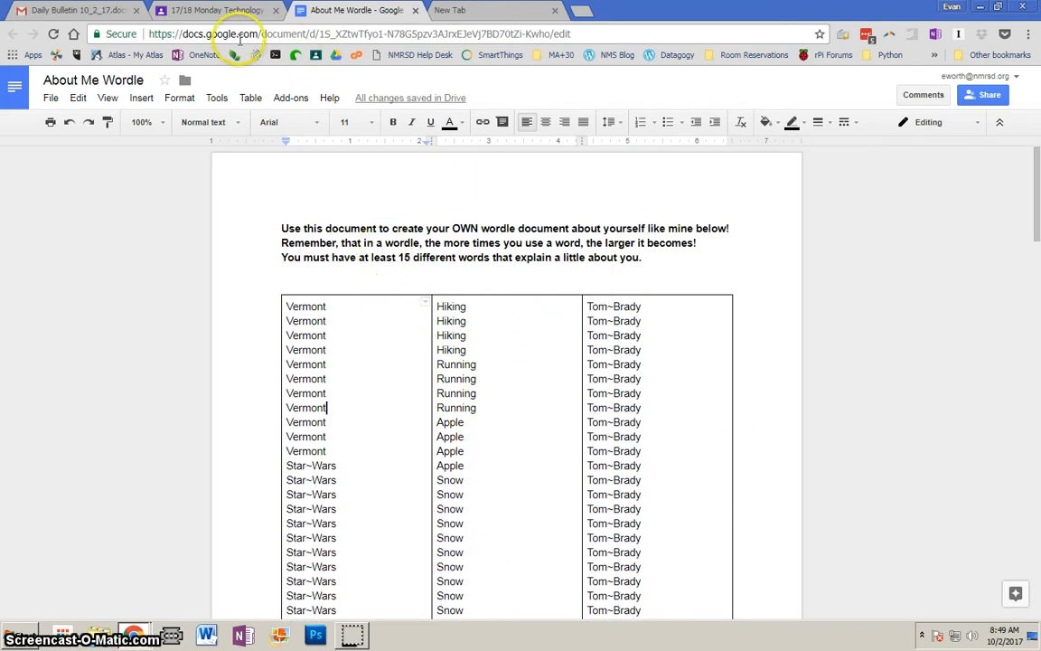
left_click(194, 11)
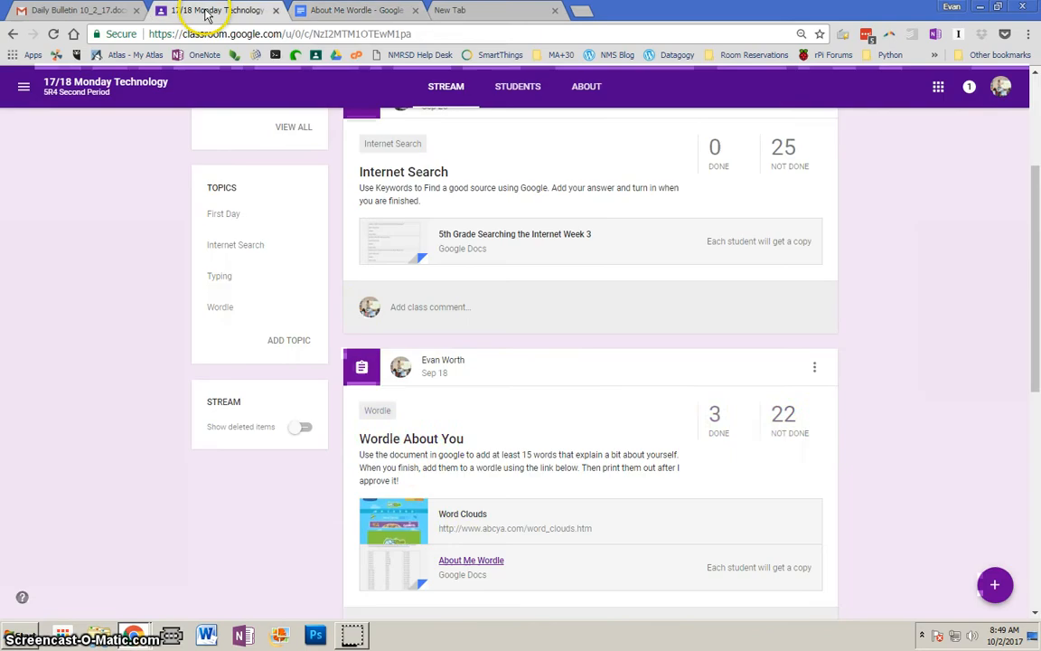
Open the Word Clouds link from the Wordle About You assignment, and copy the first-column words, Vermont through 3D~Printing, in About Me Wordle.
left_click(462, 521)
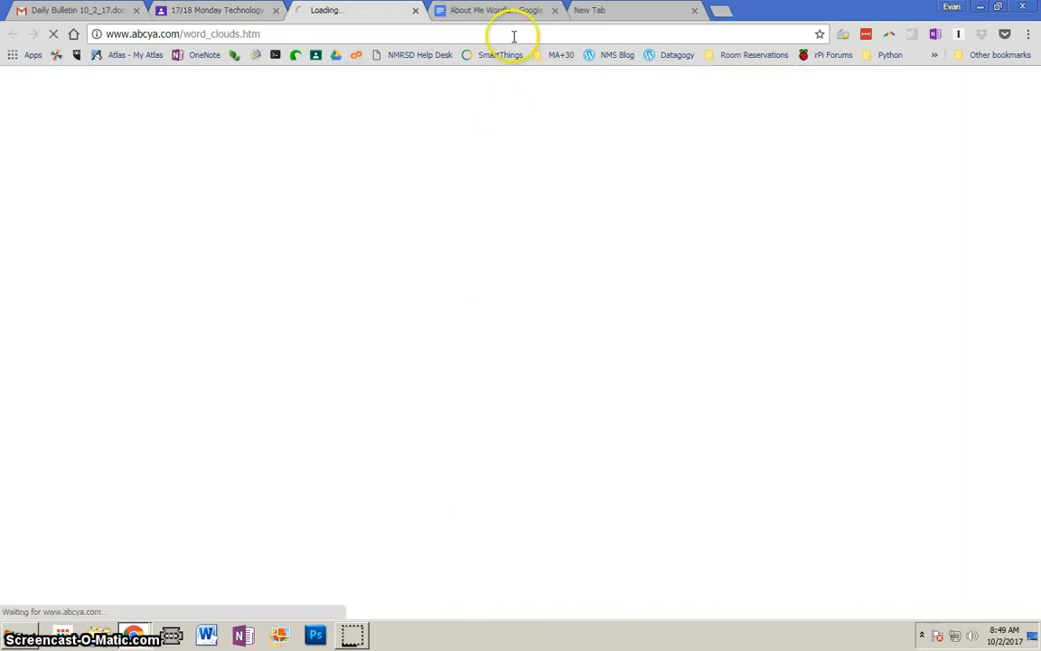
left_click(494, 12)
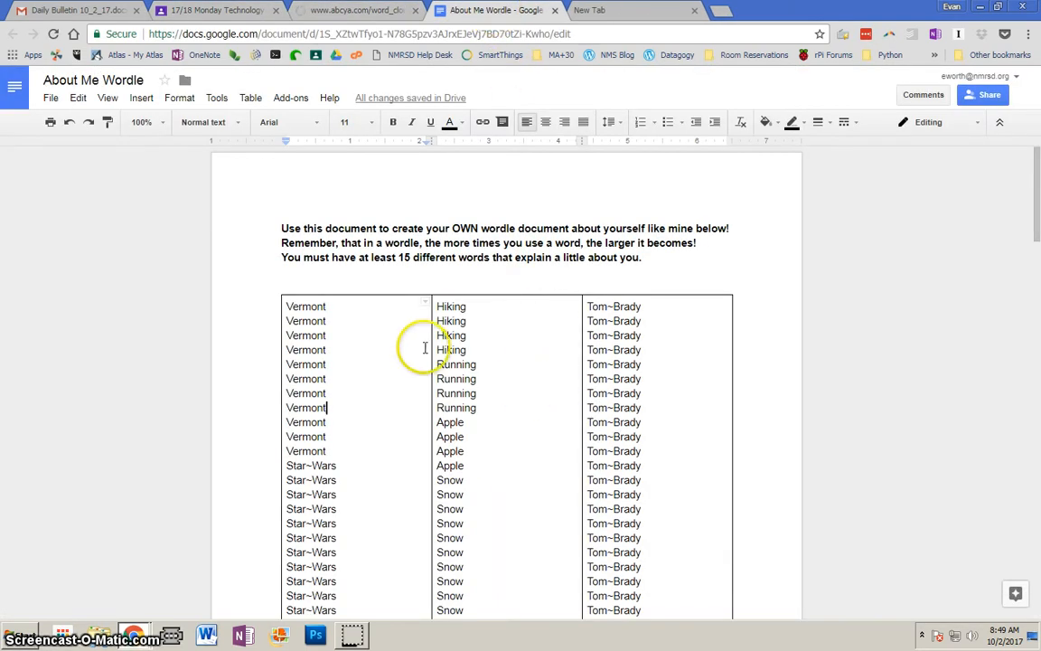
scroll(380, 308, "down", 3)
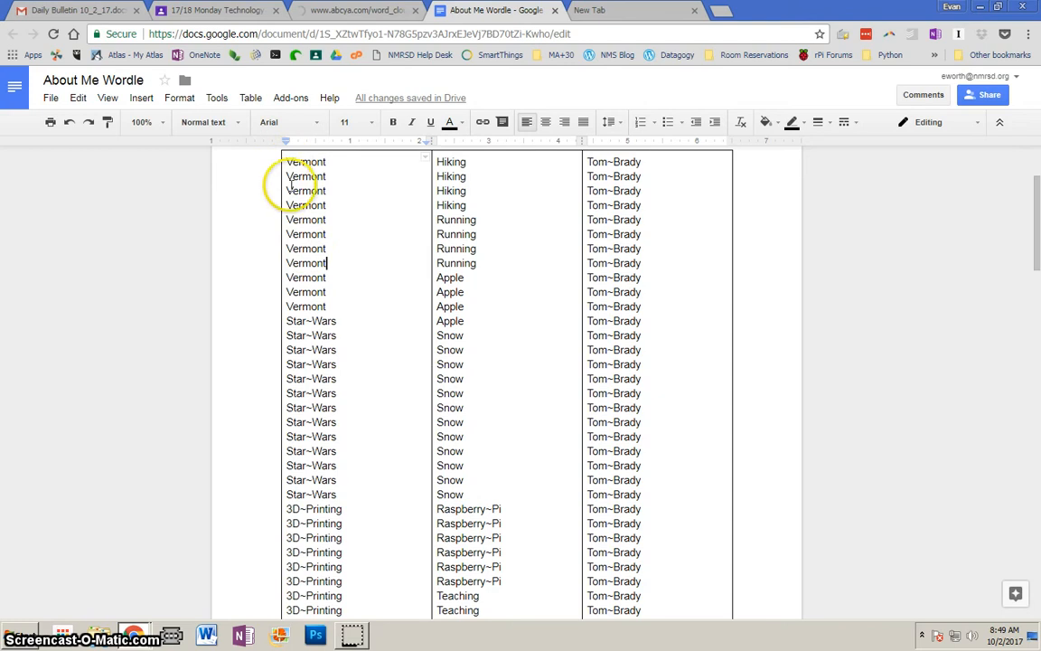
left_click_drag(387, 583, 380, 531)
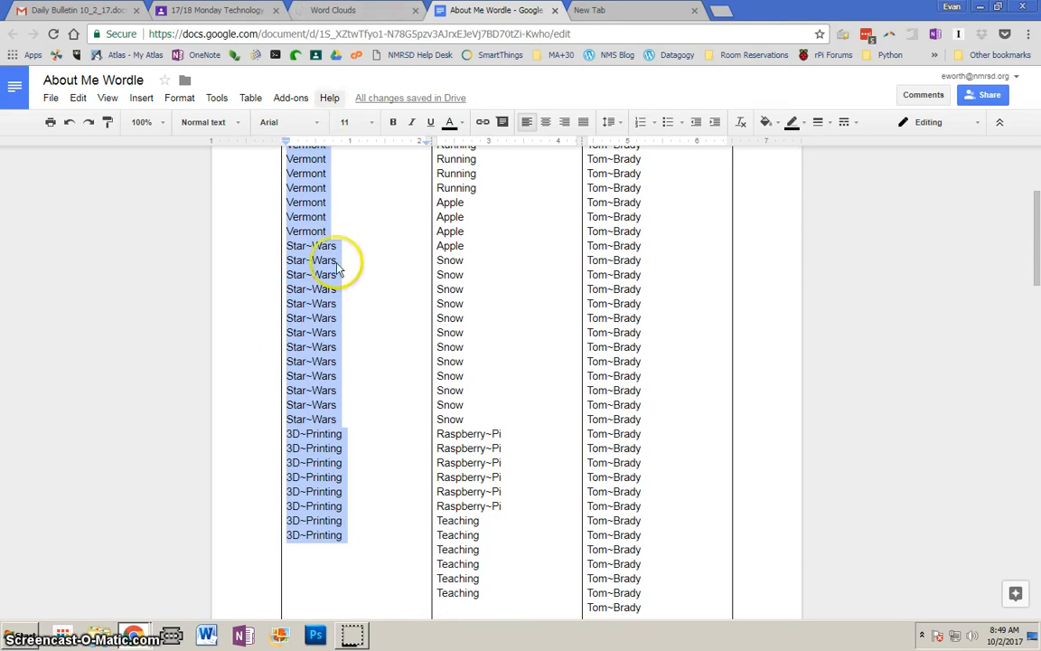
Start the ABCya Word Clouds tool and paste the copied first-column words into its word entry area.
left_click(338, 16)
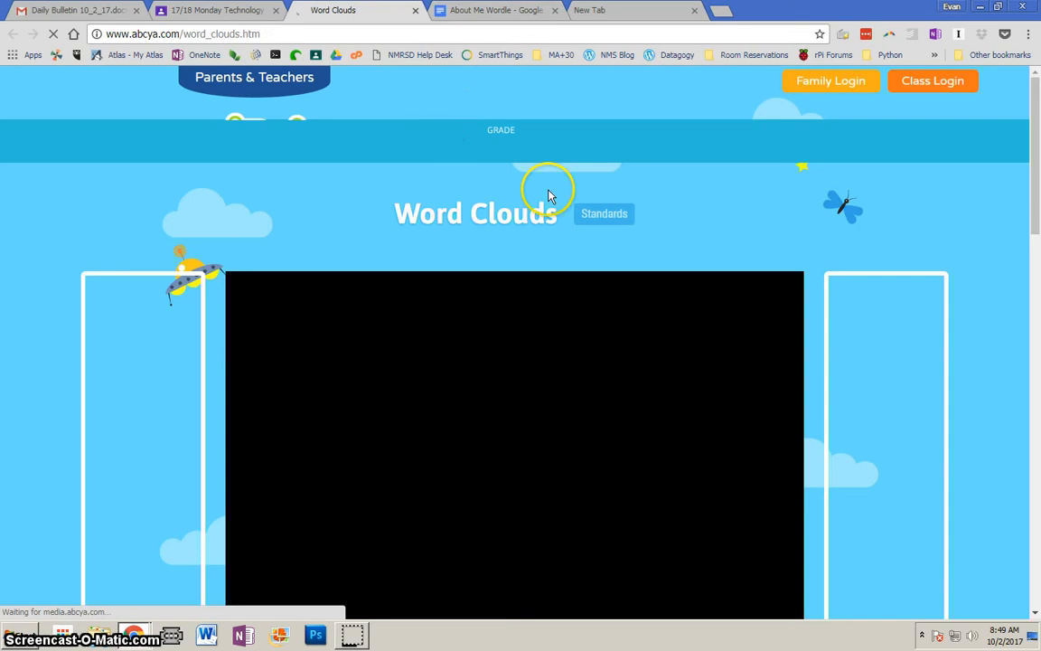
scroll(550, 191, "down", 3)
scroll(549, 185, "up", 1)
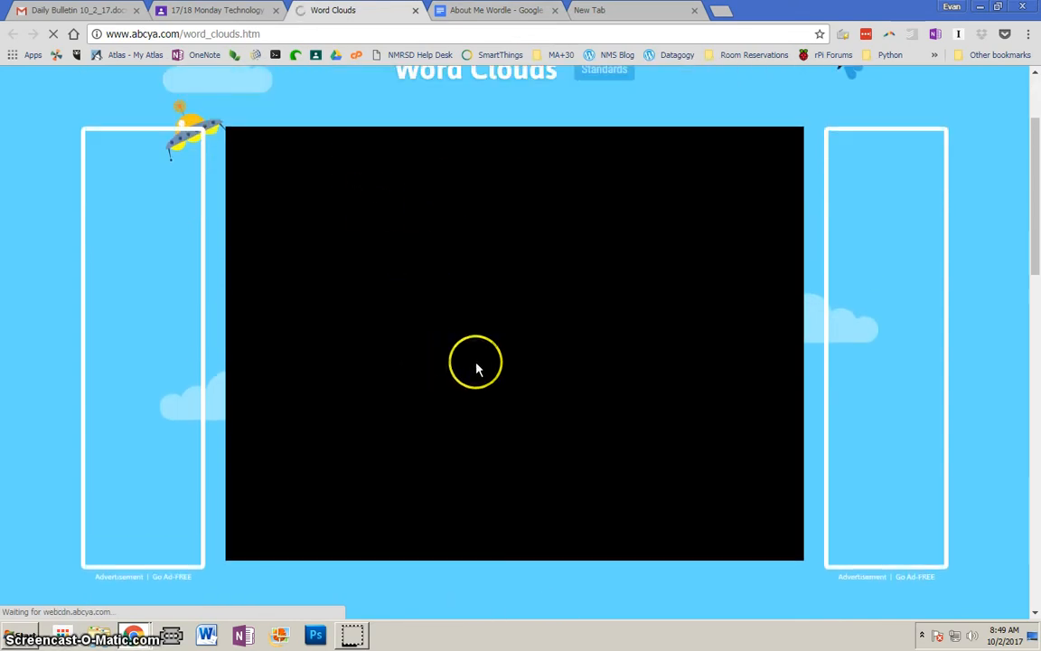
scroll(479, 362, "up", 2)
scroll(583, 313, "down", 2)
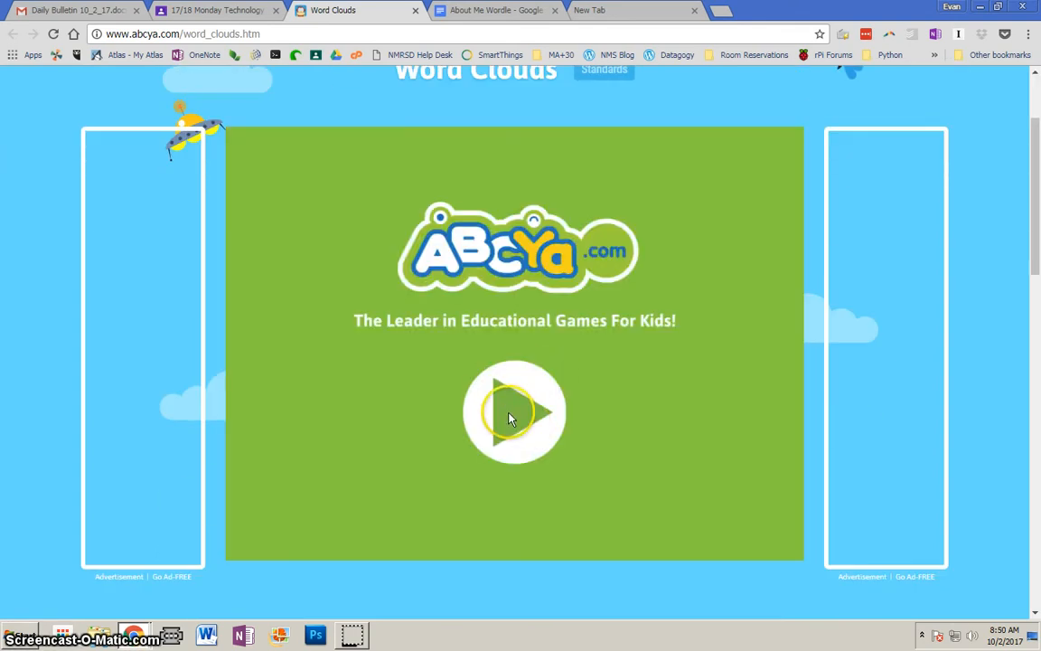
left_click(512, 416)
left_click(484, 432)
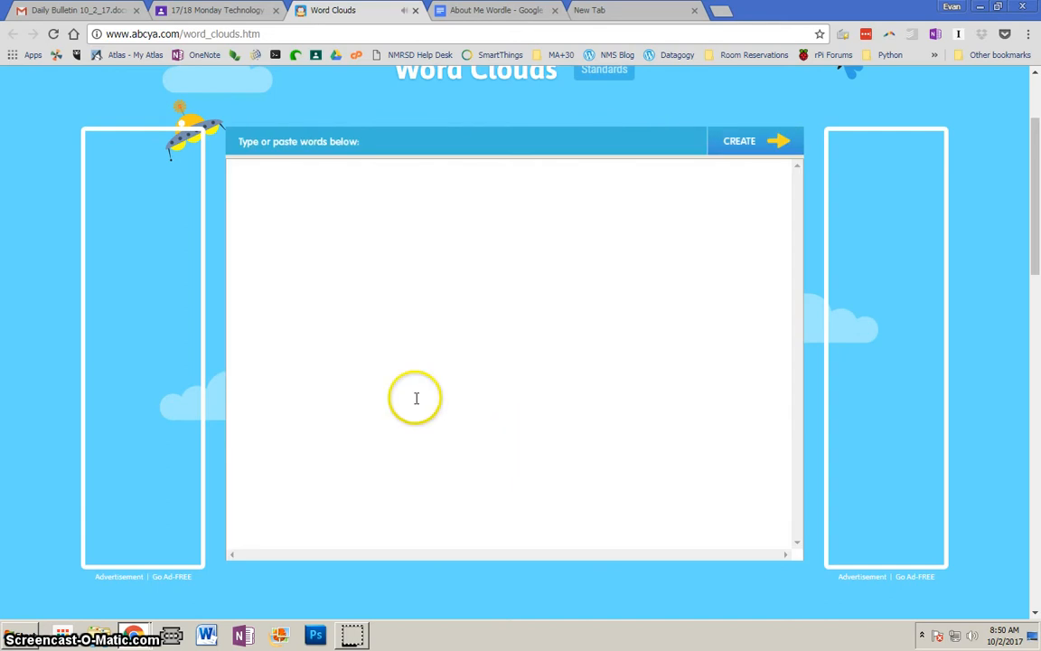
key("ctrl+v")
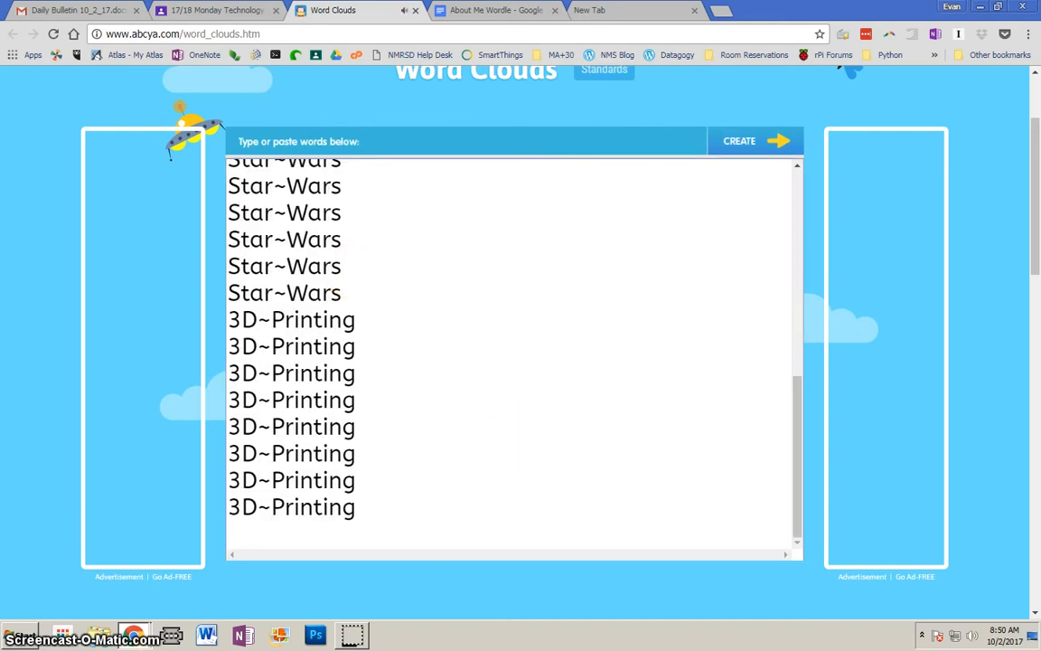
Copy the second-column words, Hiking through Teaching, from About Me Wordle and paste them below the existing words in Word Clouds.
left_click(479, 10)
left_click(483, 202)
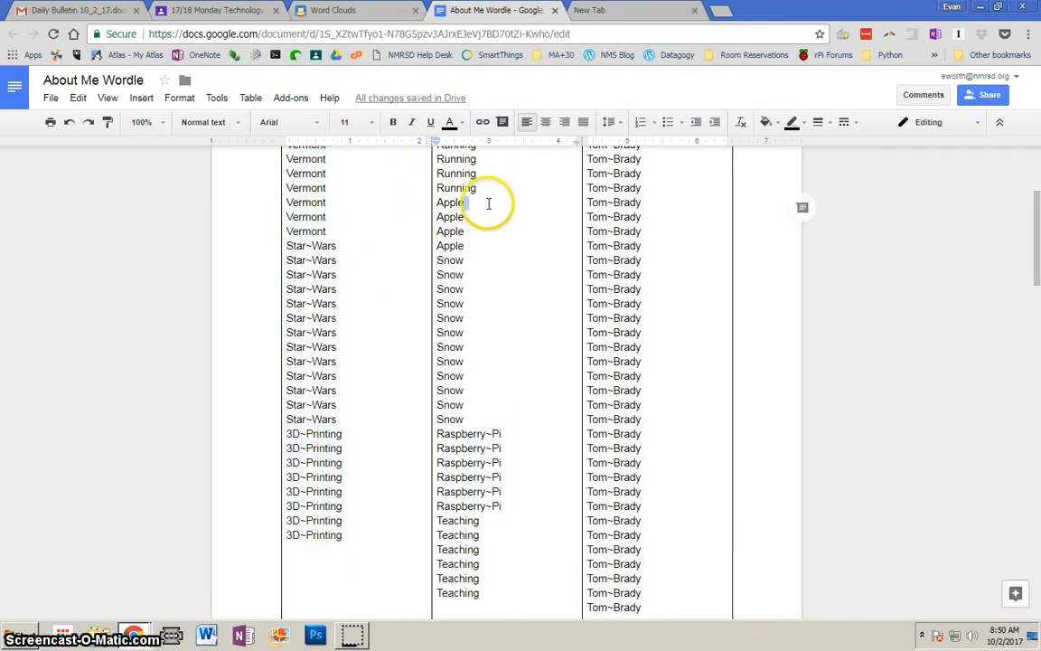
scroll(457, 298, "up", 3)
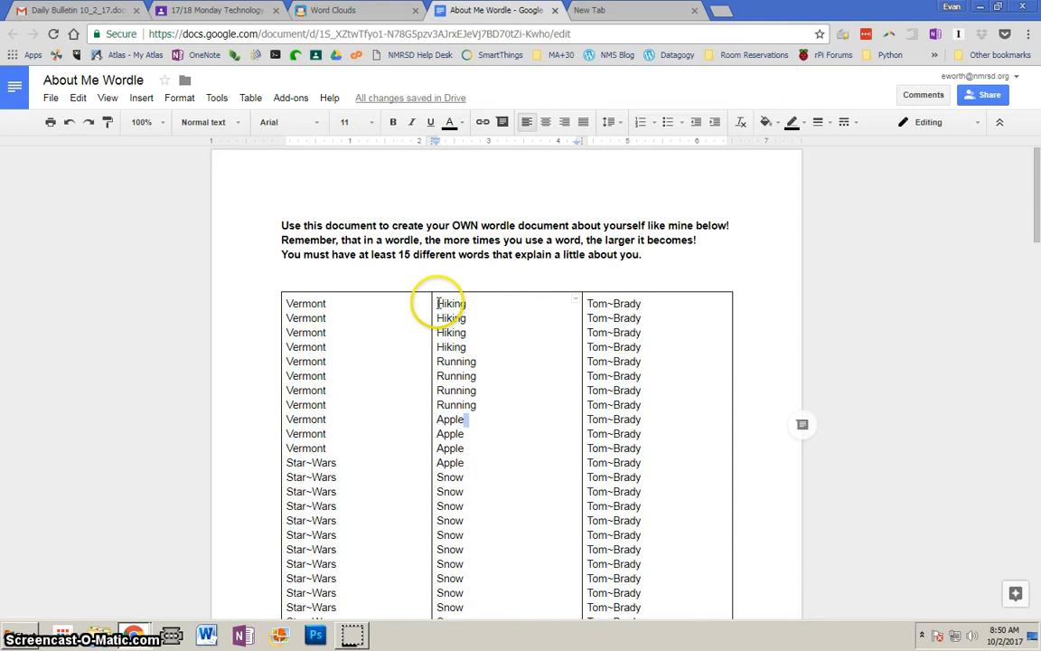
left_click_drag(436, 304, 495, 572)
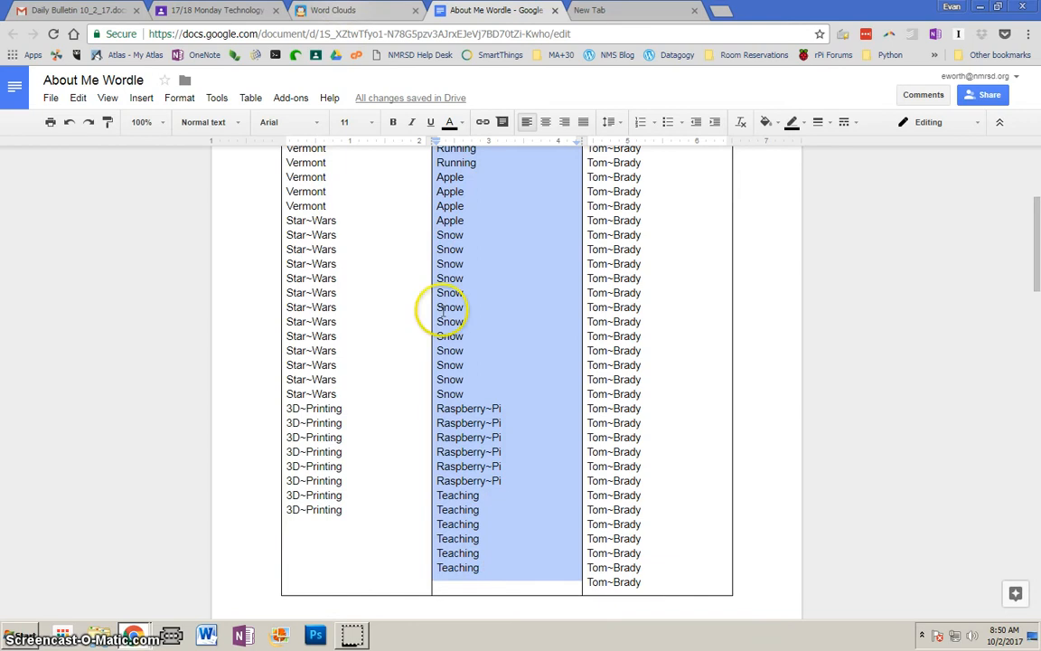
left_click(379, 13)
key("ctrl+v")
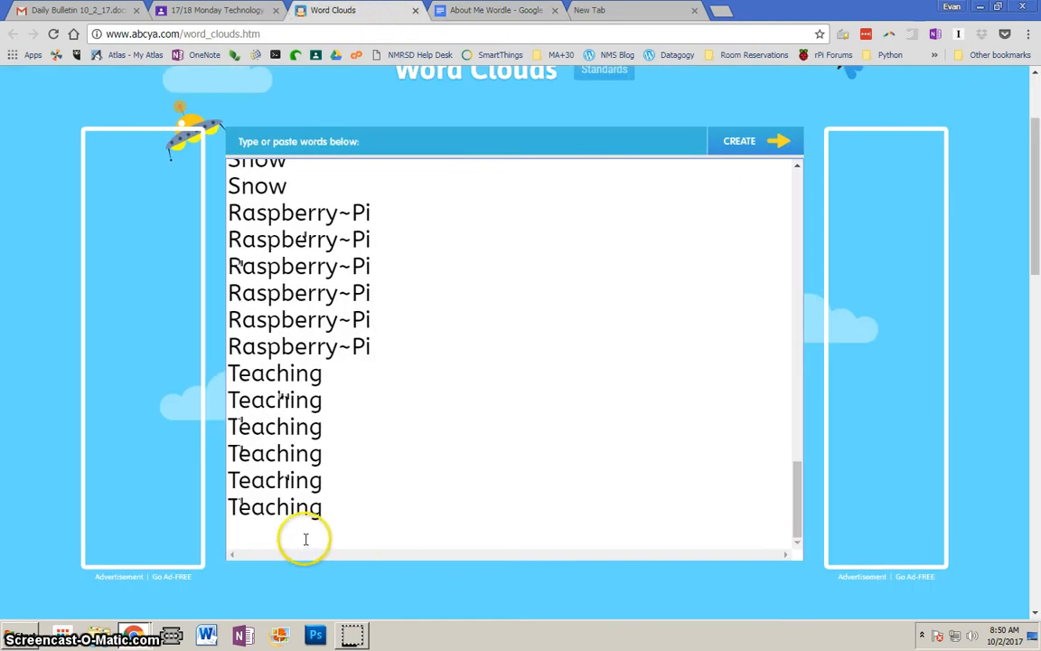
Copy all the Tom~Brady entries in the third column, including those on the second page, and paste them at the end of the Word Clouds list.
left_click(488, 11)
scroll(658, 290, "up", 3)
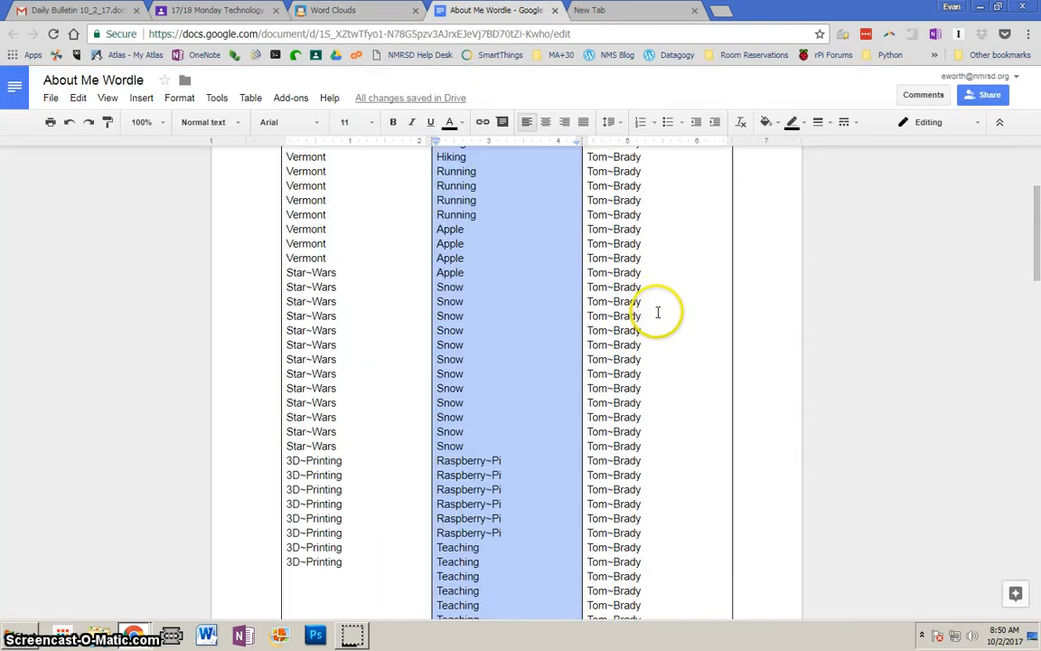
left_click_drag(589, 307, 687, 646)
left_click_drag(652, 513, 640, 546)
key("ctrl+c")
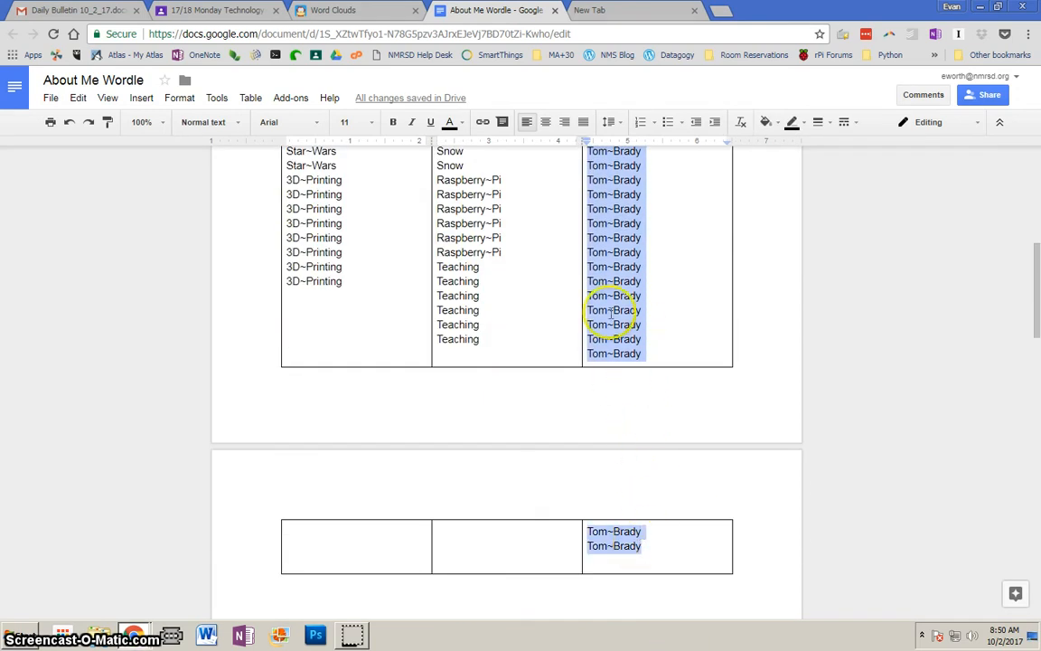
left_click(614, 223)
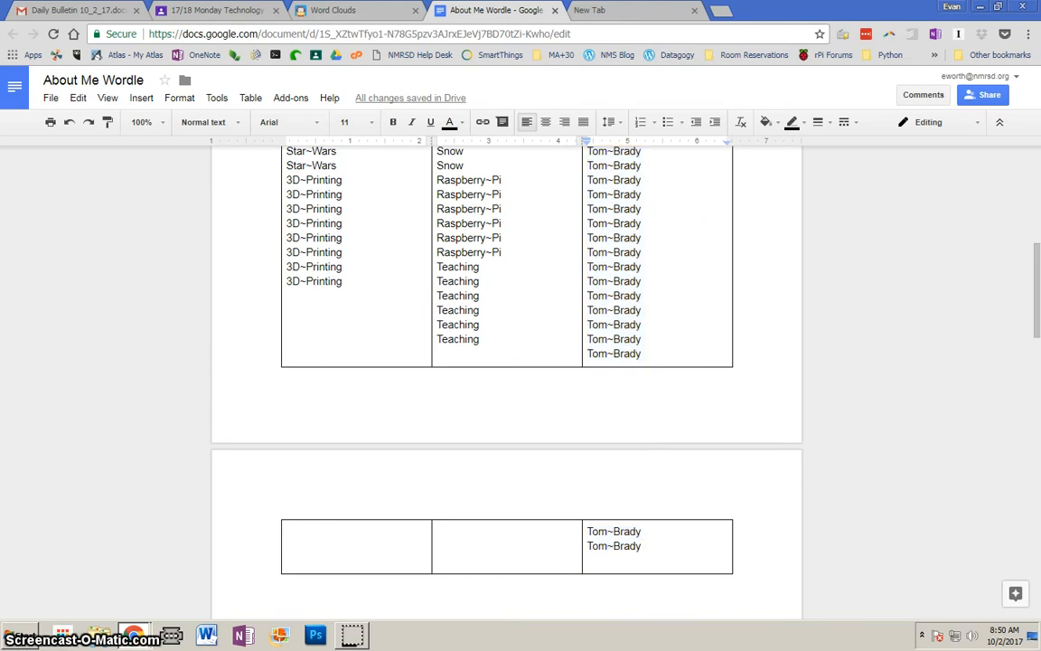
left_click(334, 11)
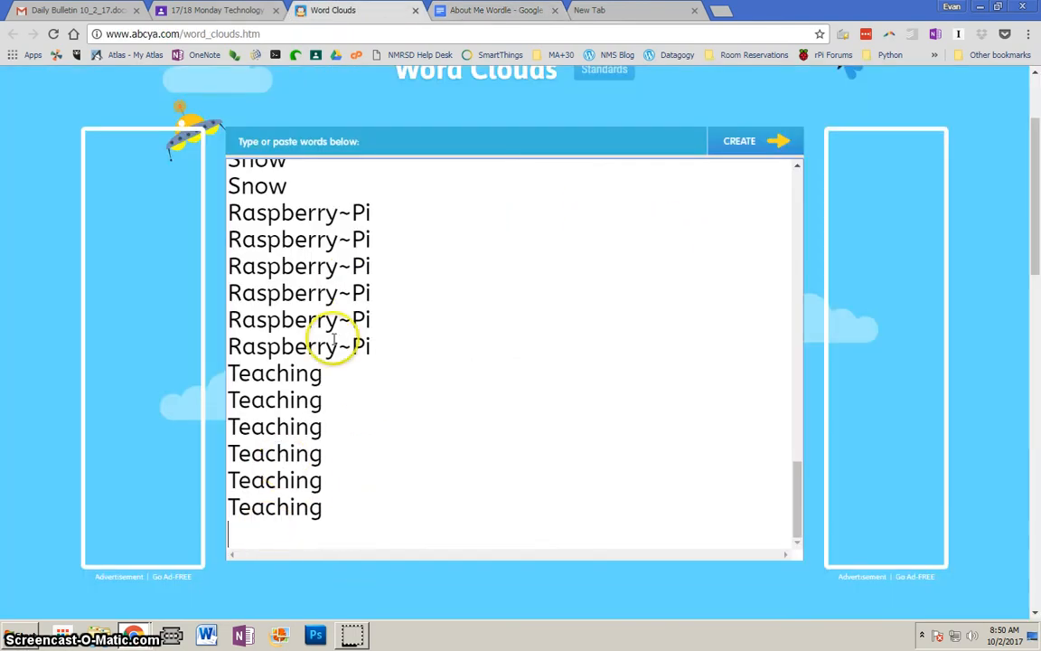
key("ctrl+v")
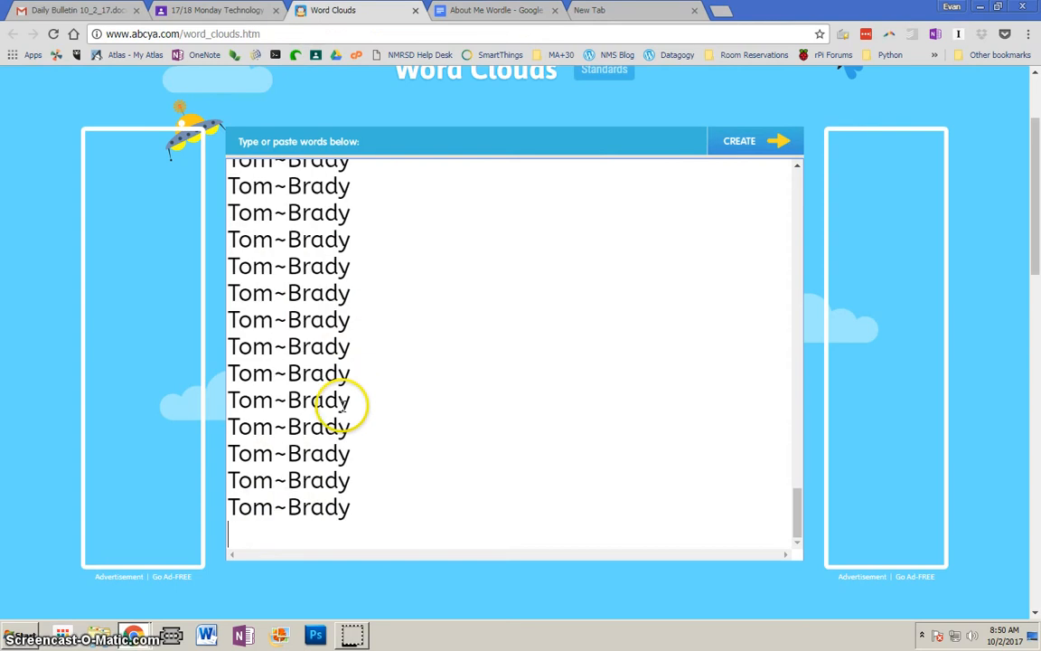
Create the word cloud from the pasted list and apply the black-to-gray color scheme on a white background.
scroll(495, 337, "up", 2)
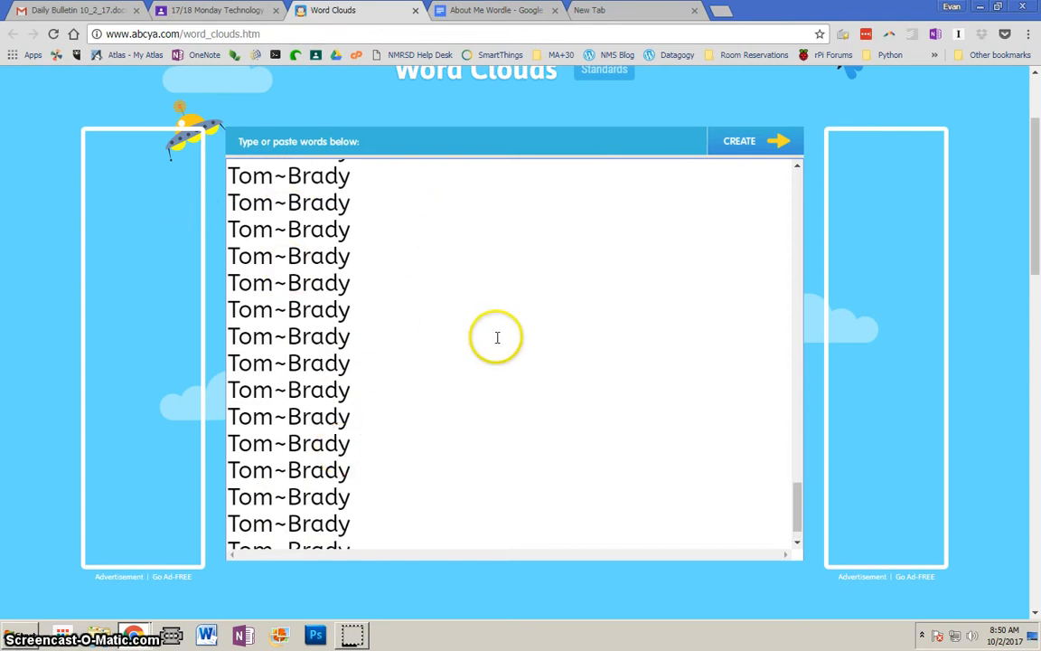
left_click(740, 142)
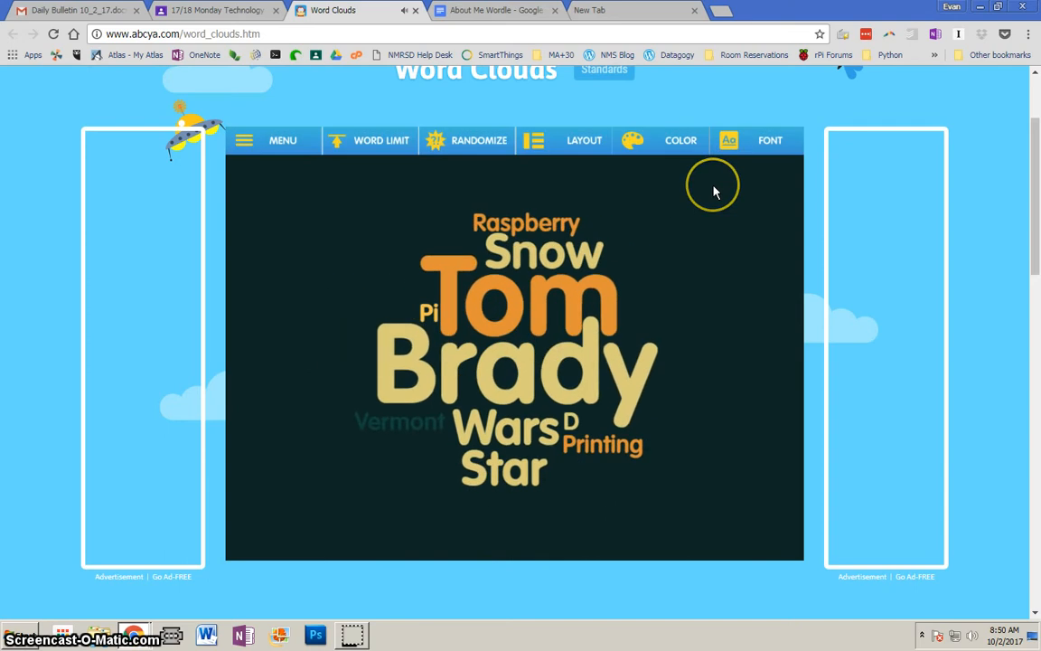
left_click(622, 152)
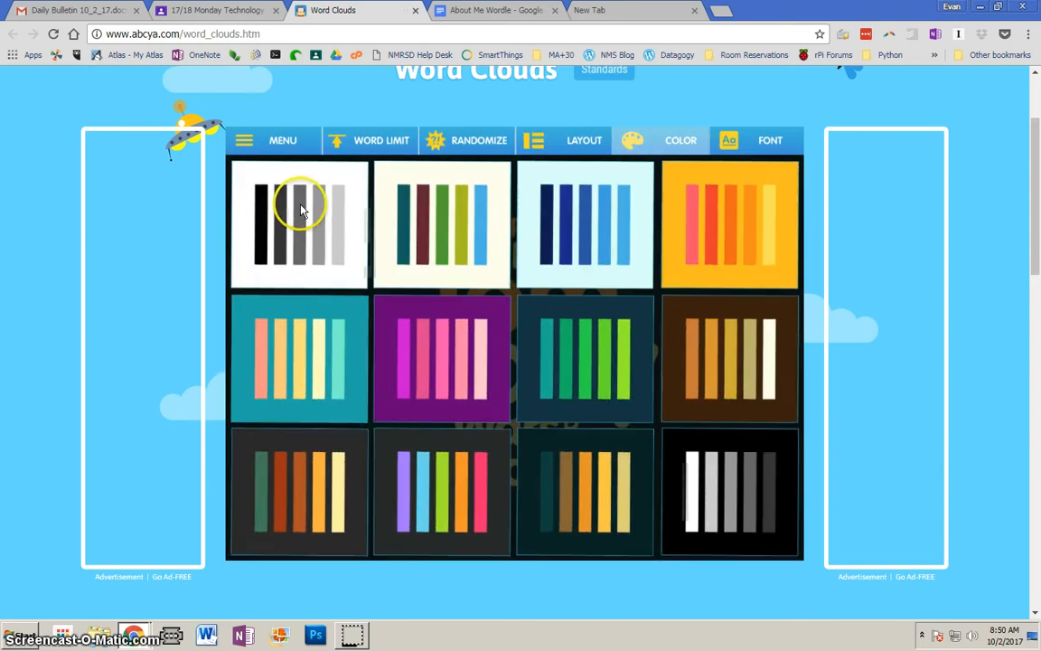
left_click(297, 204)
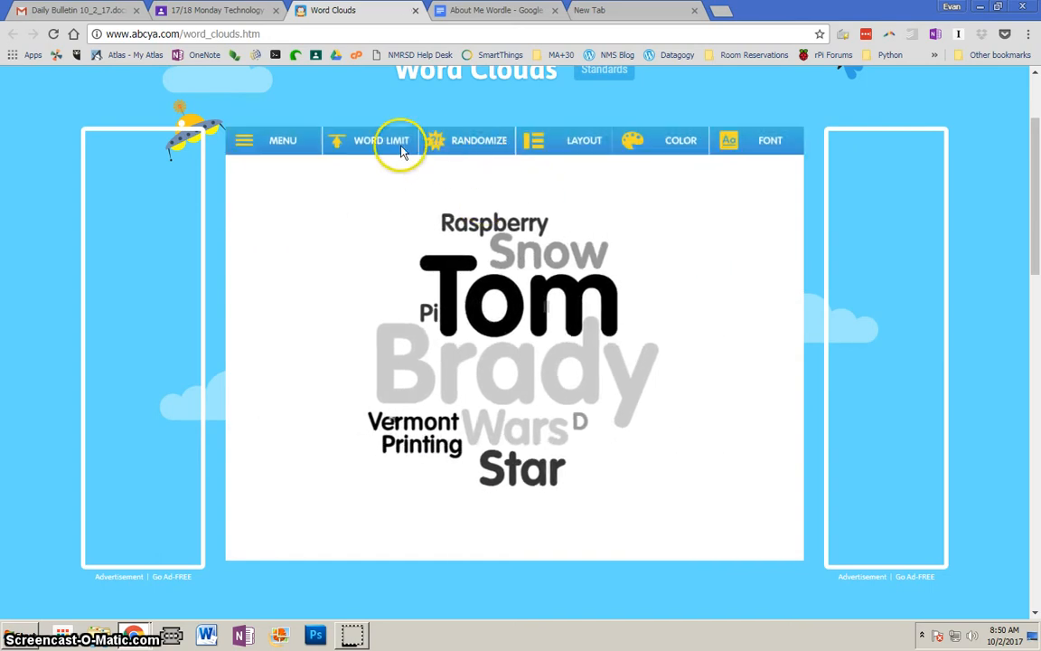
Try the Belizio font on the word cloud and change it to Bebas Neue.
left_click(782, 143)
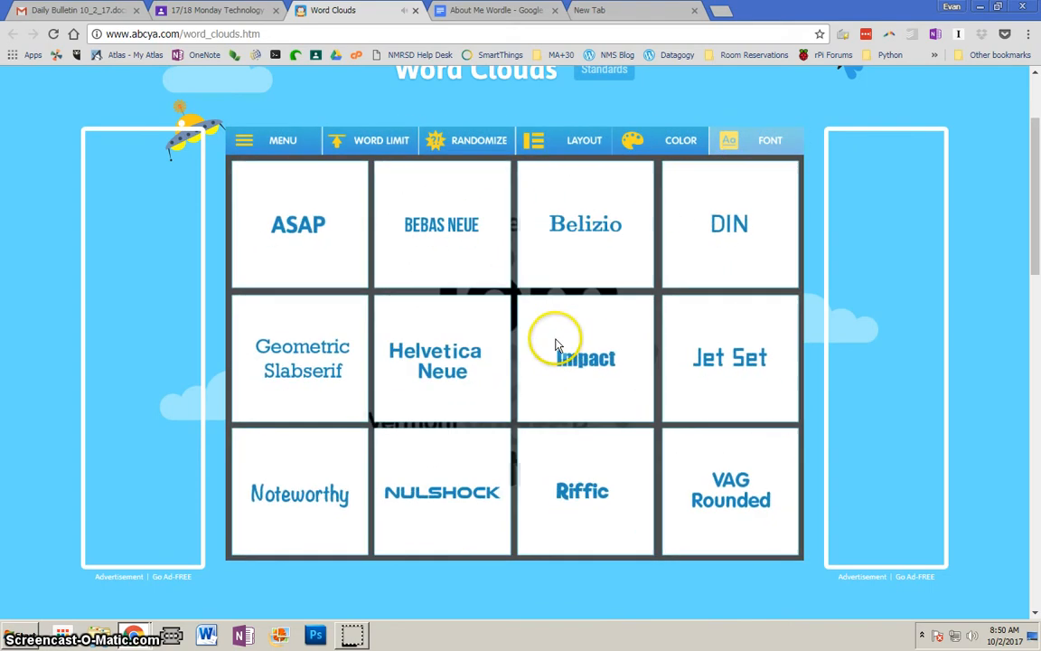
left_click(578, 218)
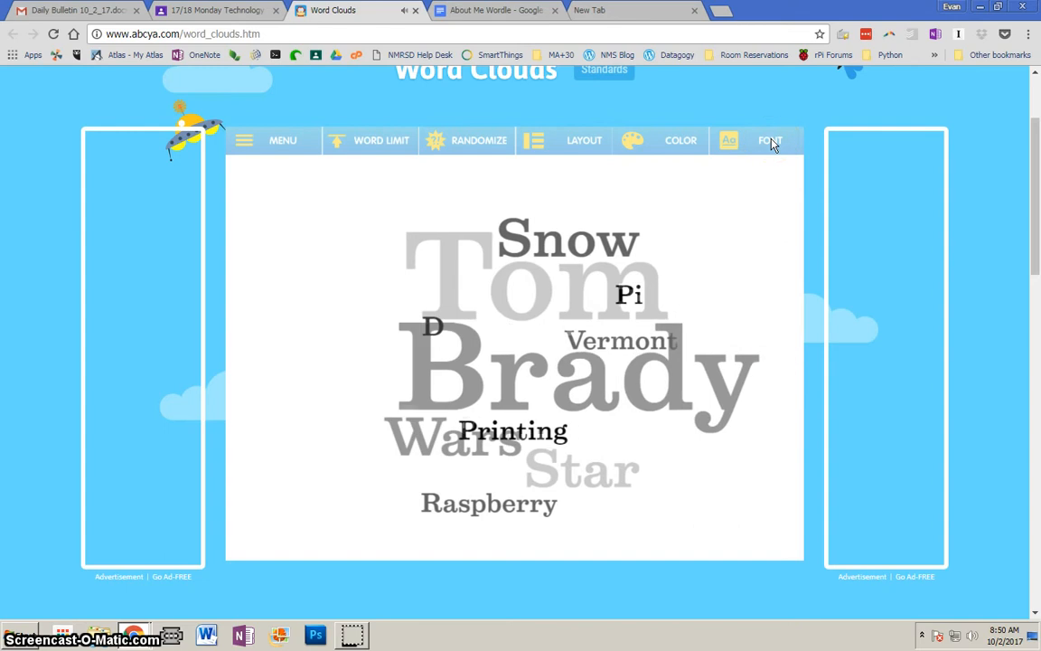
left_click(770, 143)
left_click(495, 232)
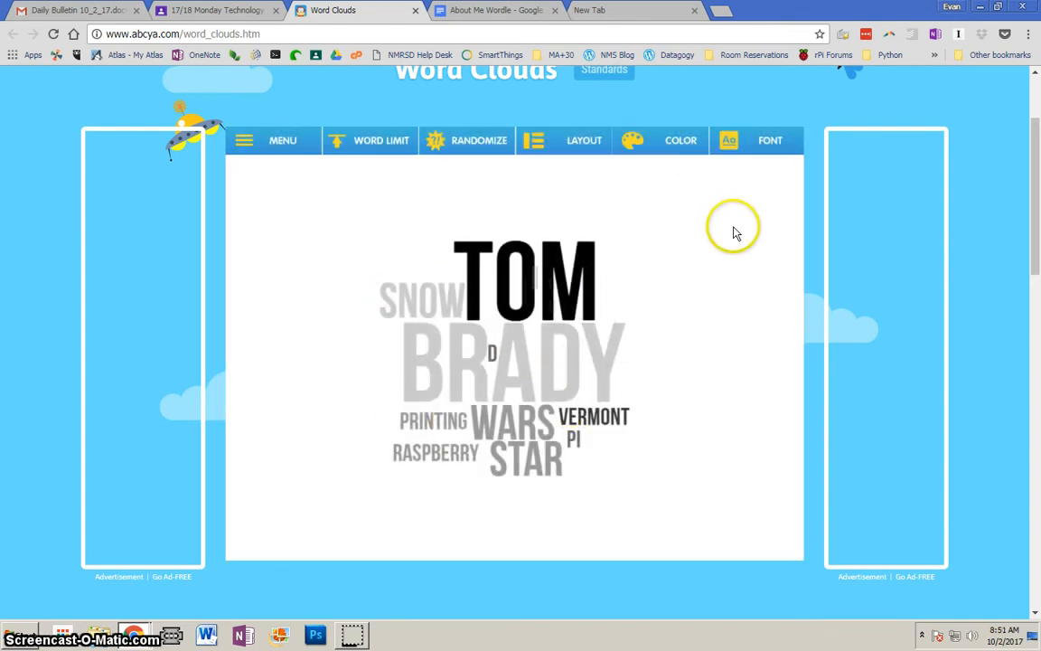
Print one copy of the word cloud in portrait layout on the local NMS_209_01 (HP LaserJet P3010 Series) printer.
left_click(254, 149)
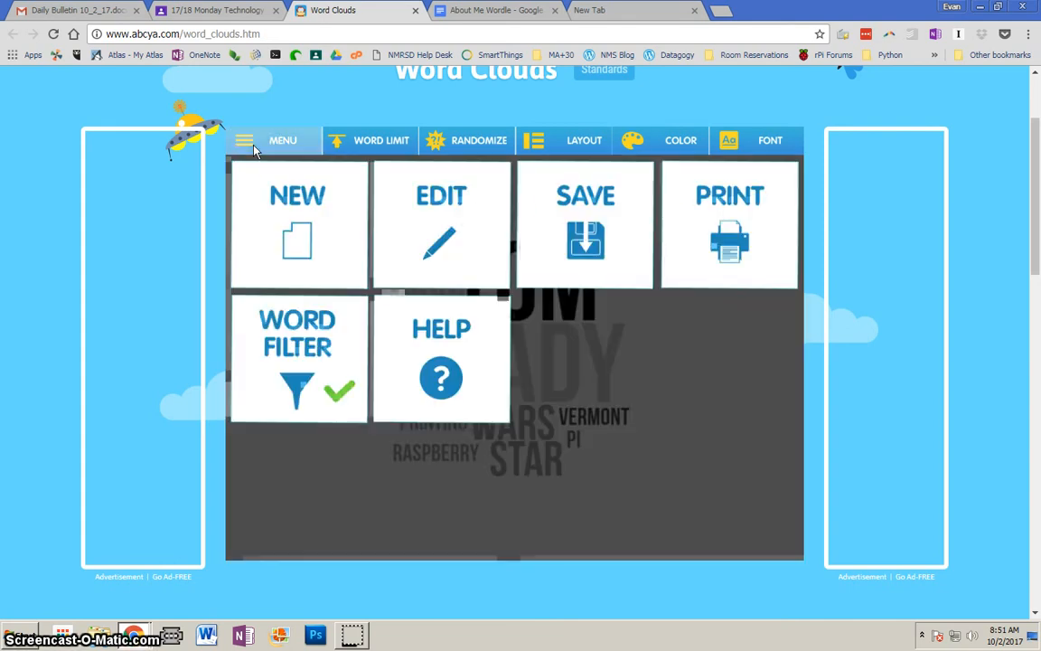
left_click(736, 219)
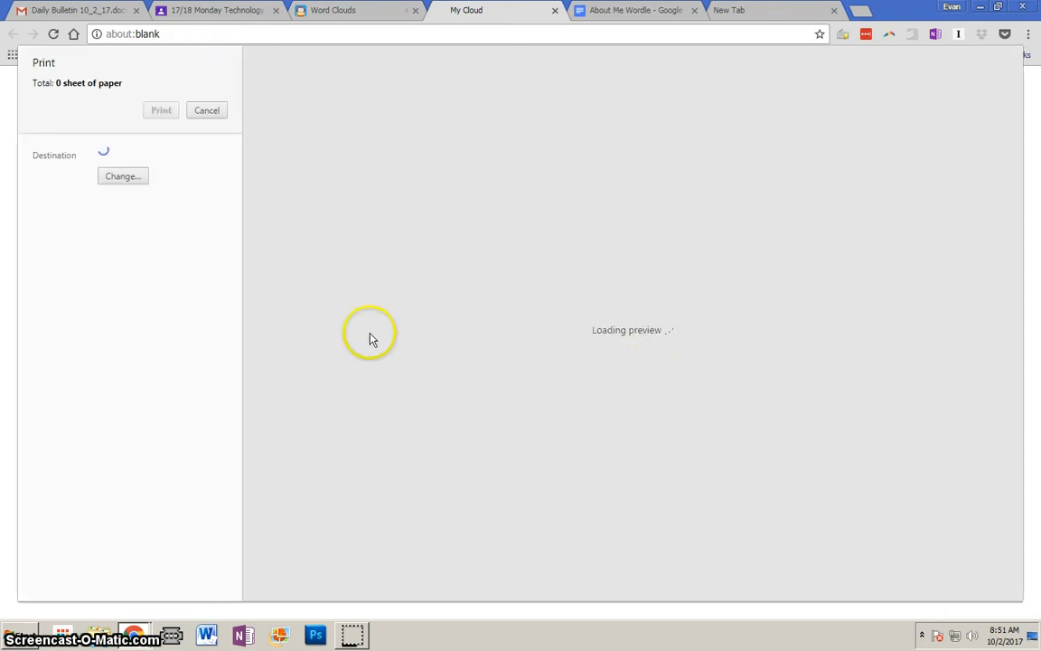
left_click(122, 180)
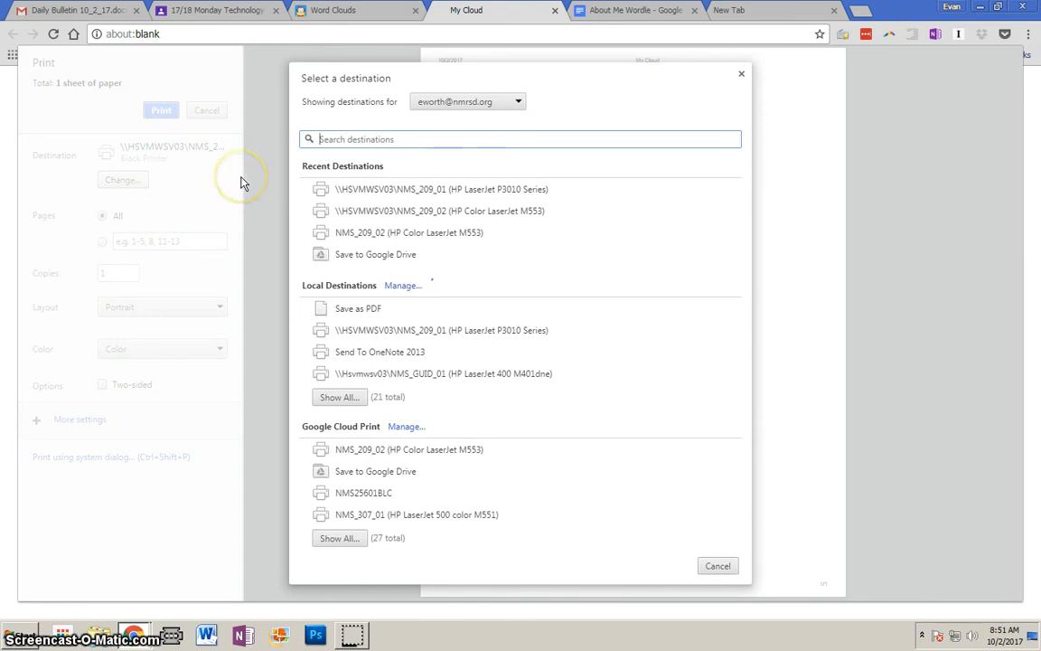
left_click(424, 337)
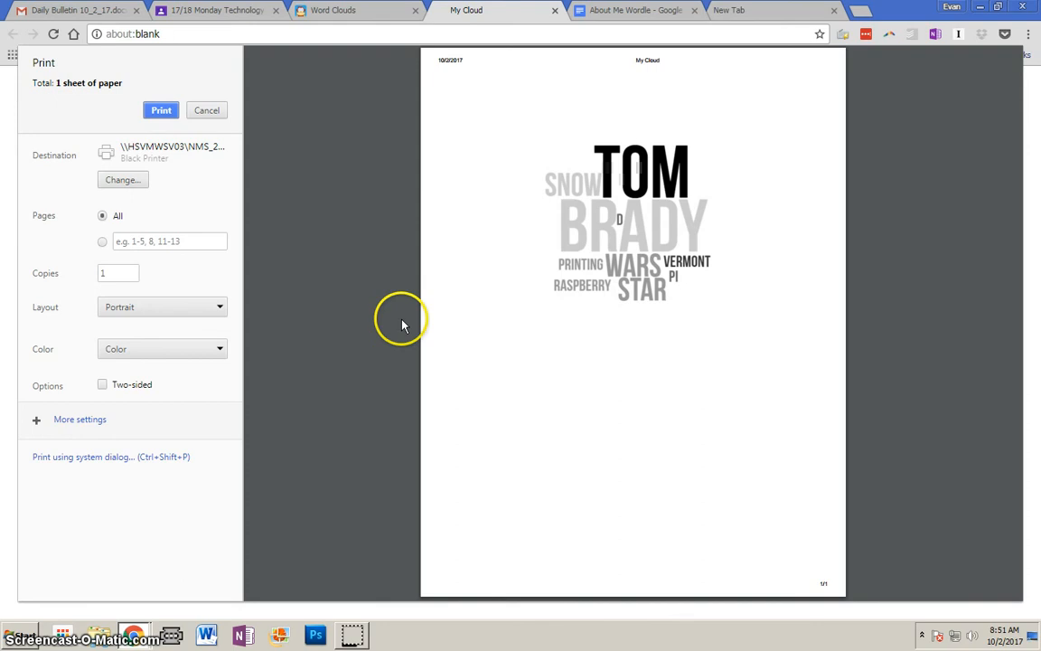
left_click(161, 112)
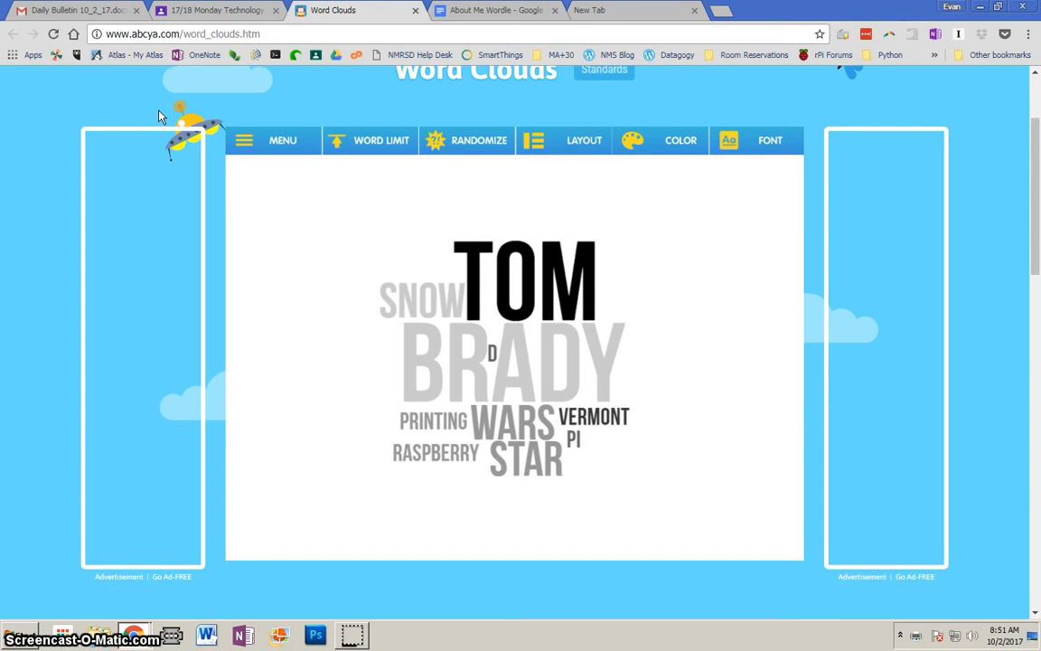
Revisit the About Me Wordle document and return to the Wordle About You assignment on the class page.
left_click(474, 11)
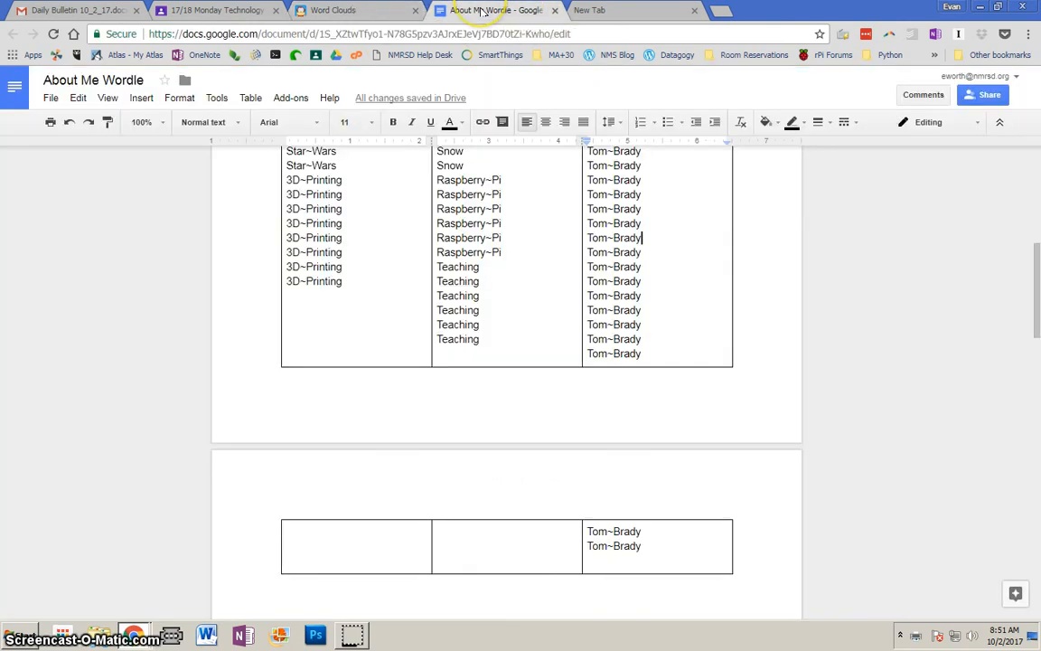
left_click(202, 11)
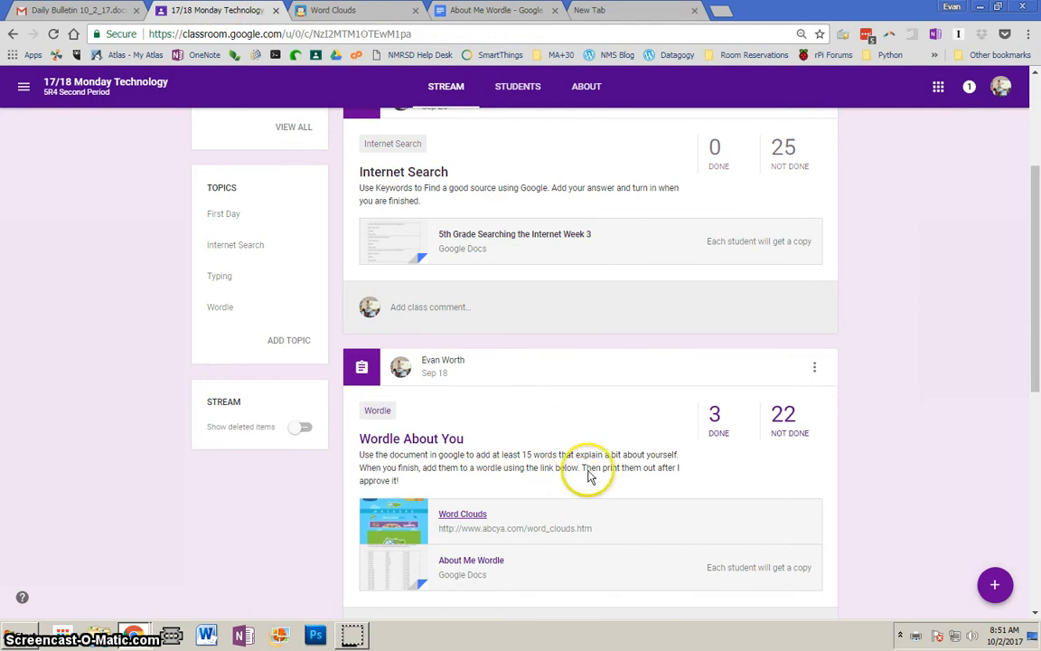
left_click(556, 508)
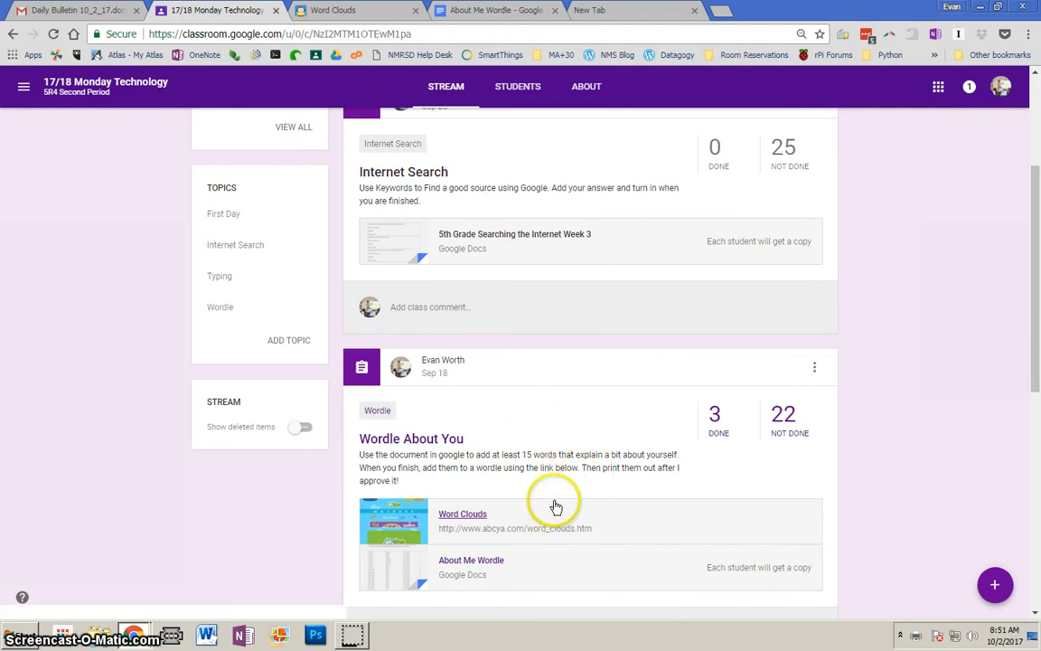